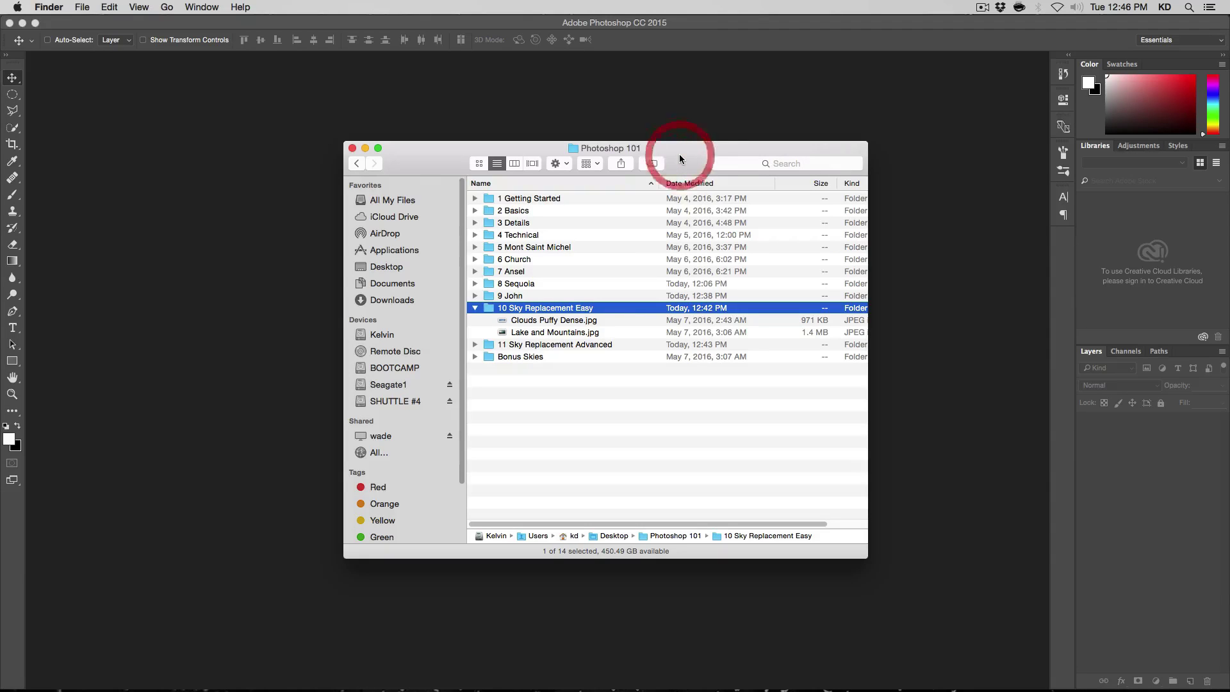
Step: From Finder, open Lake and Mountains.jpg, then Clouds Puffy Dense.jpg, in Photoshop
left_click(607, 334)
double_click(569, 333)
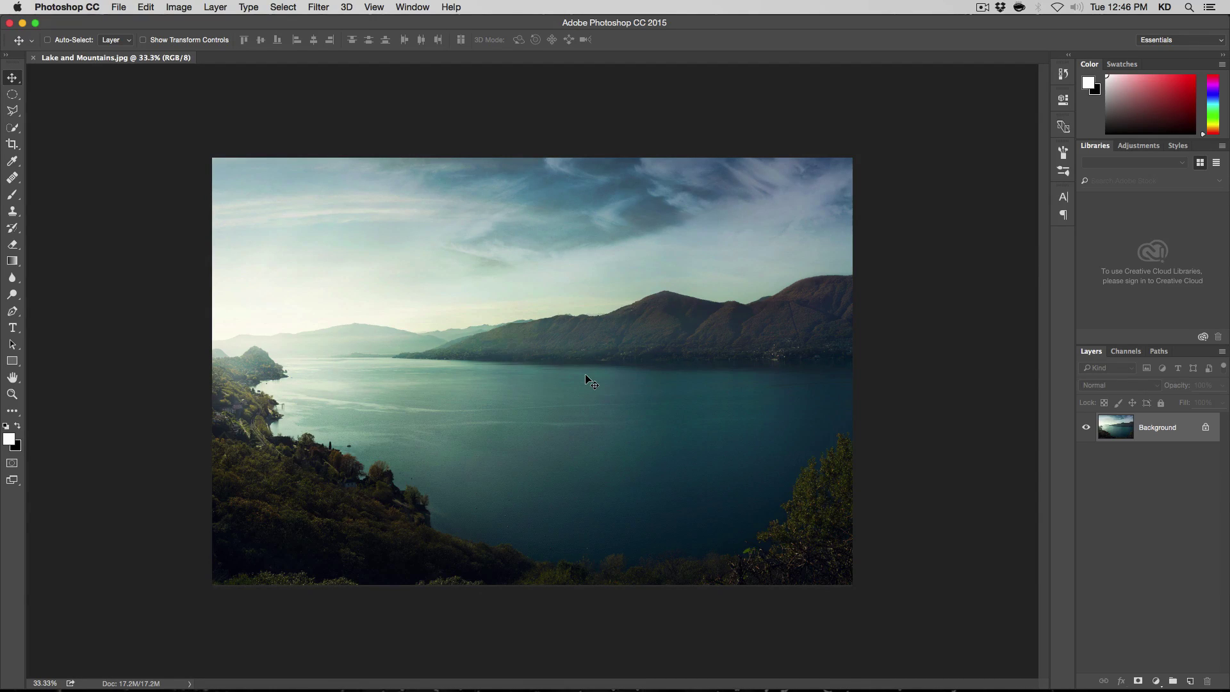
key("super+Tab")
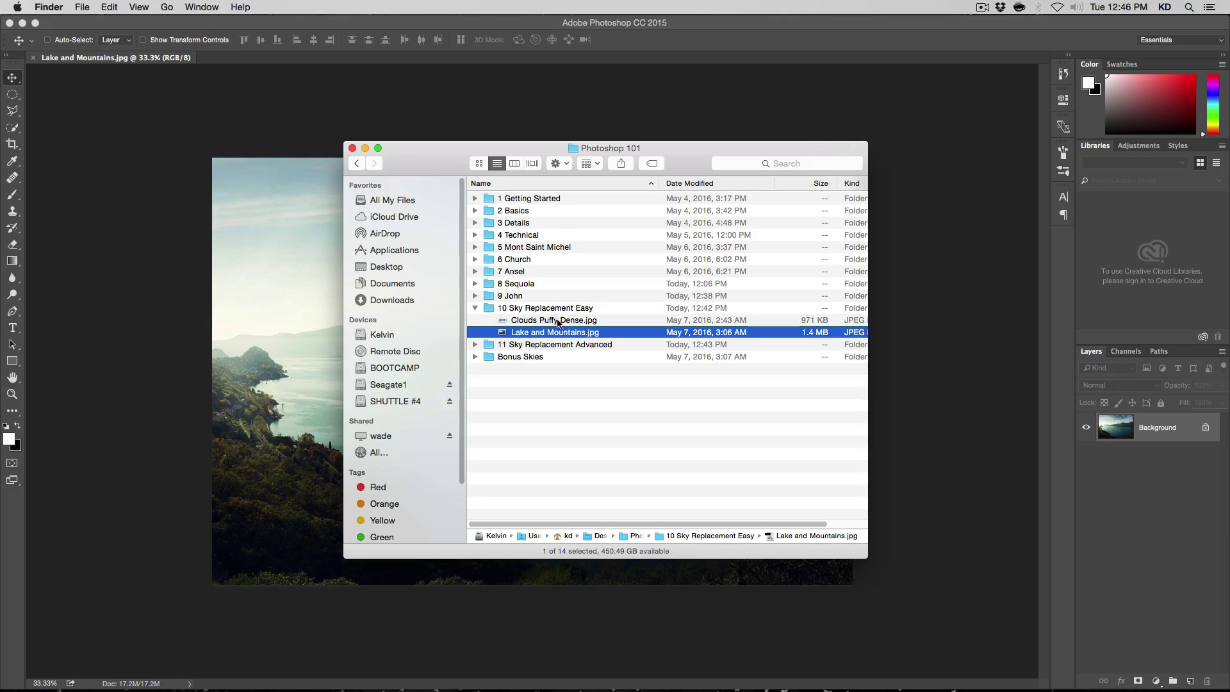
left_click(557, 322)
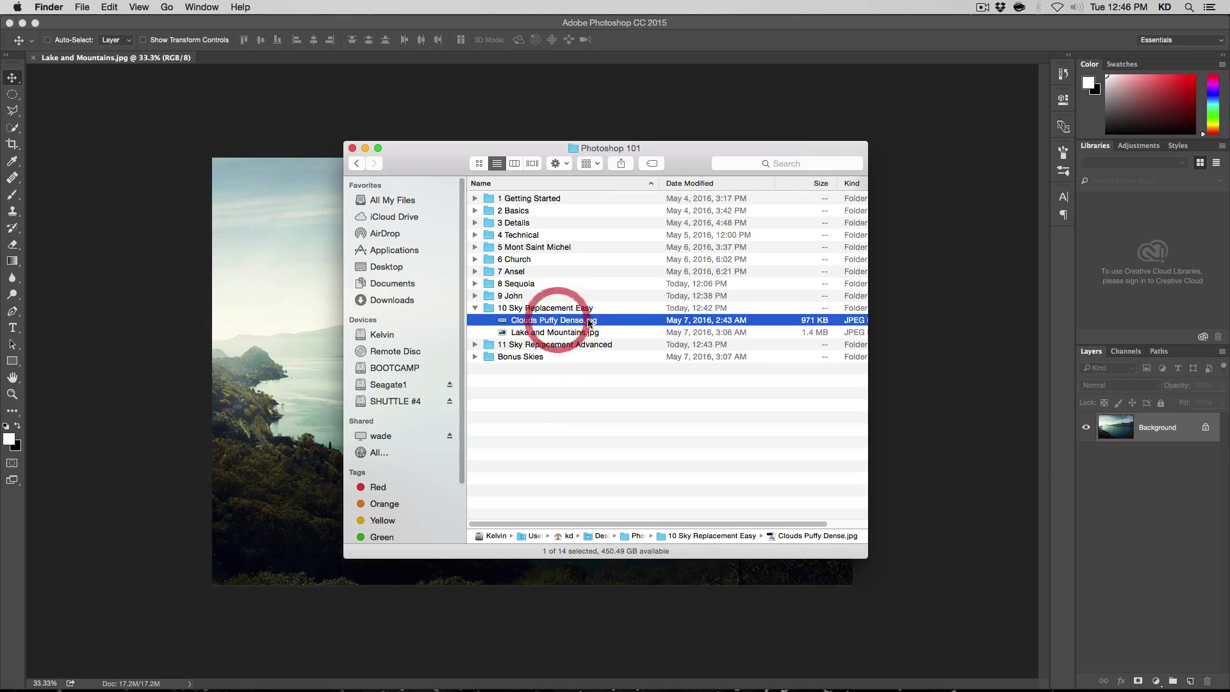
left_click(476, 357)
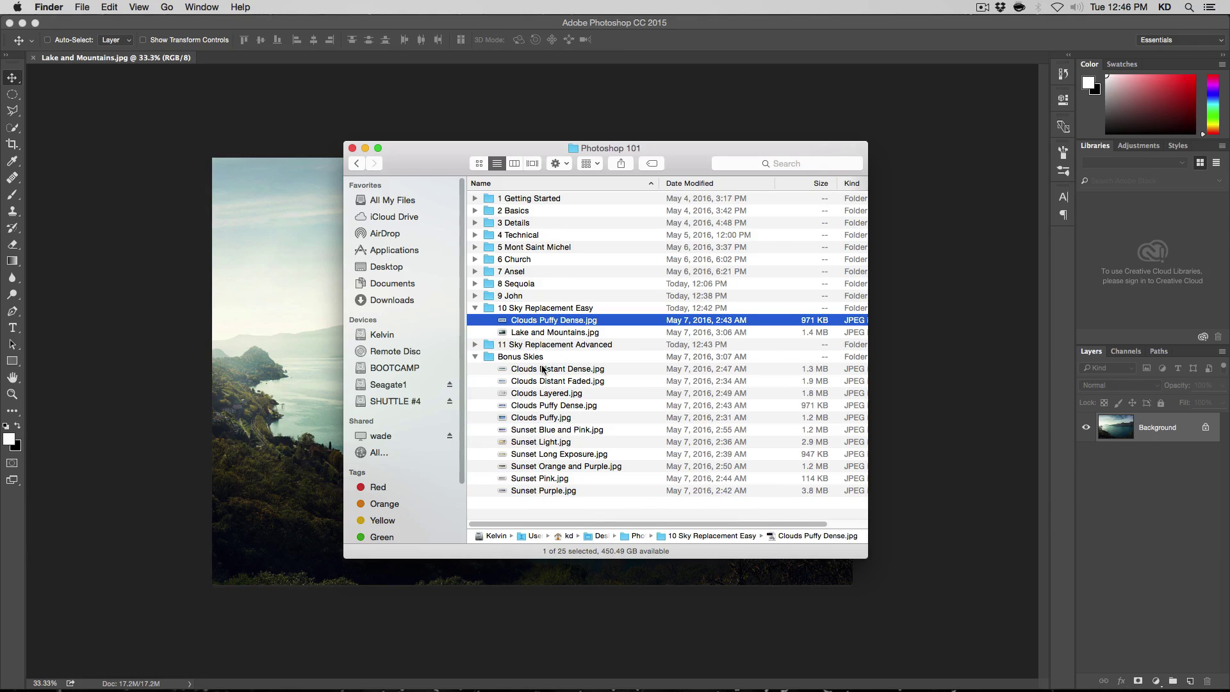
left_click(475, 357)
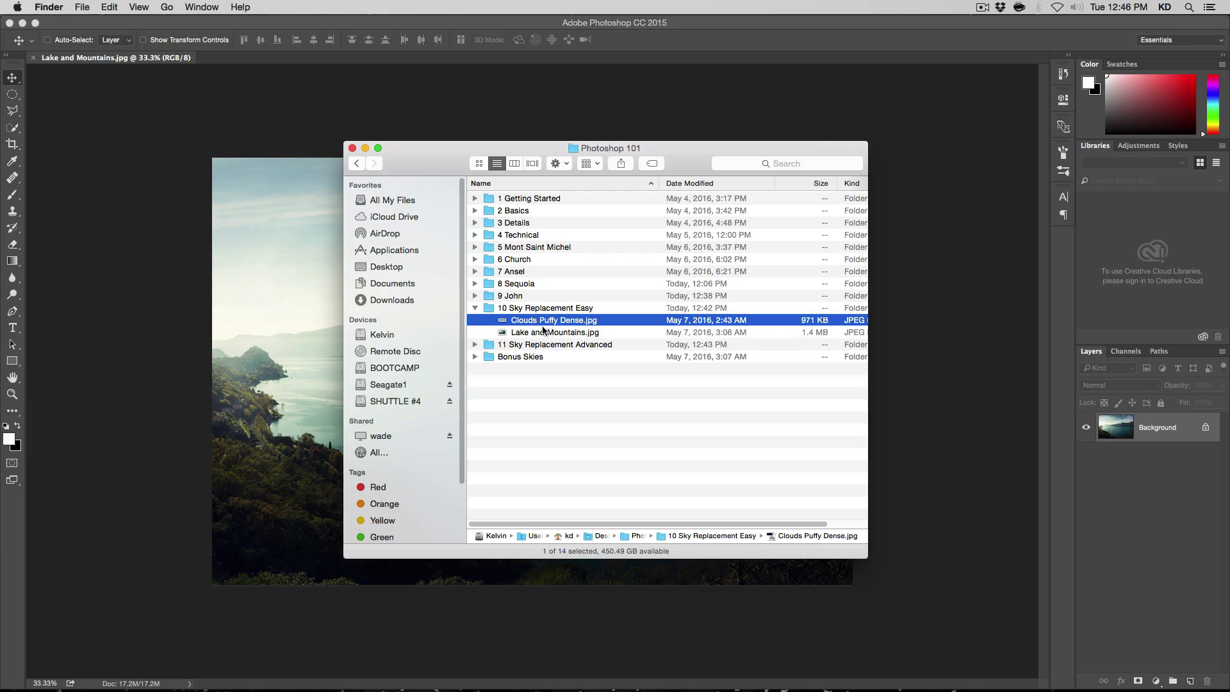
double_click(563, 323)
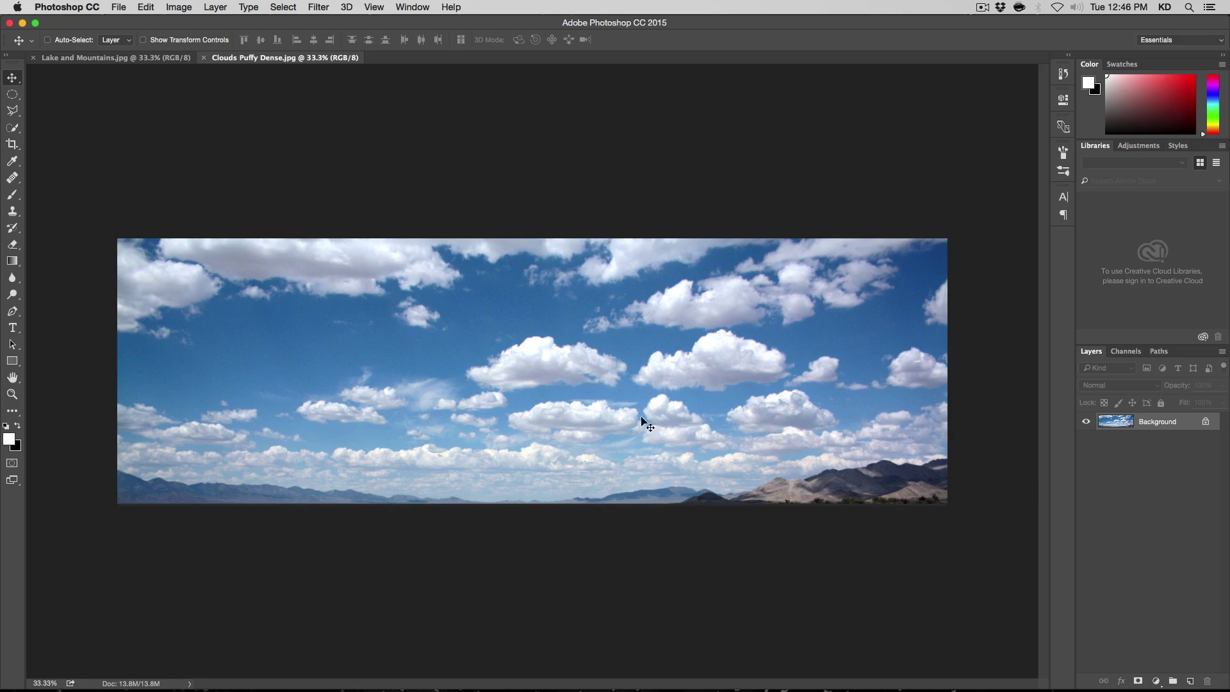
Step: Drag the clouds photo into Lake and Mountains.jpg as Layer 1, convert it to a smart object, and reposition it
left_click_drag(579, 358, 532, 324)
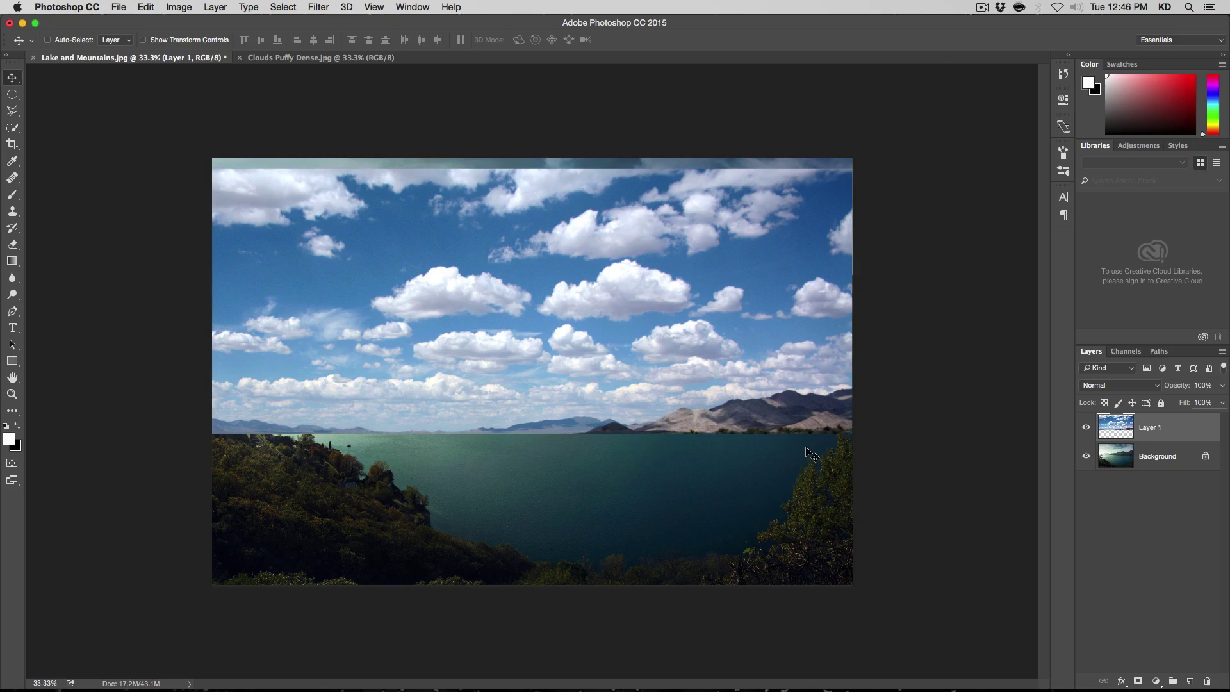
right_click(1178, 432)
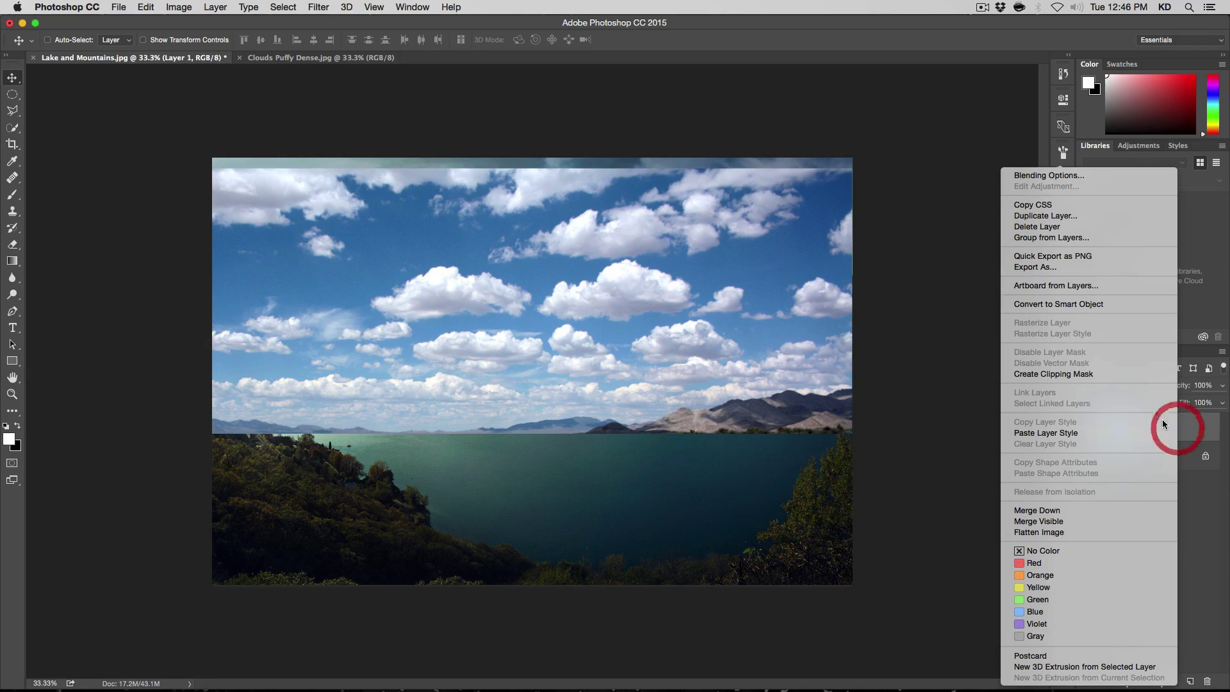
left_click(1125, 303)
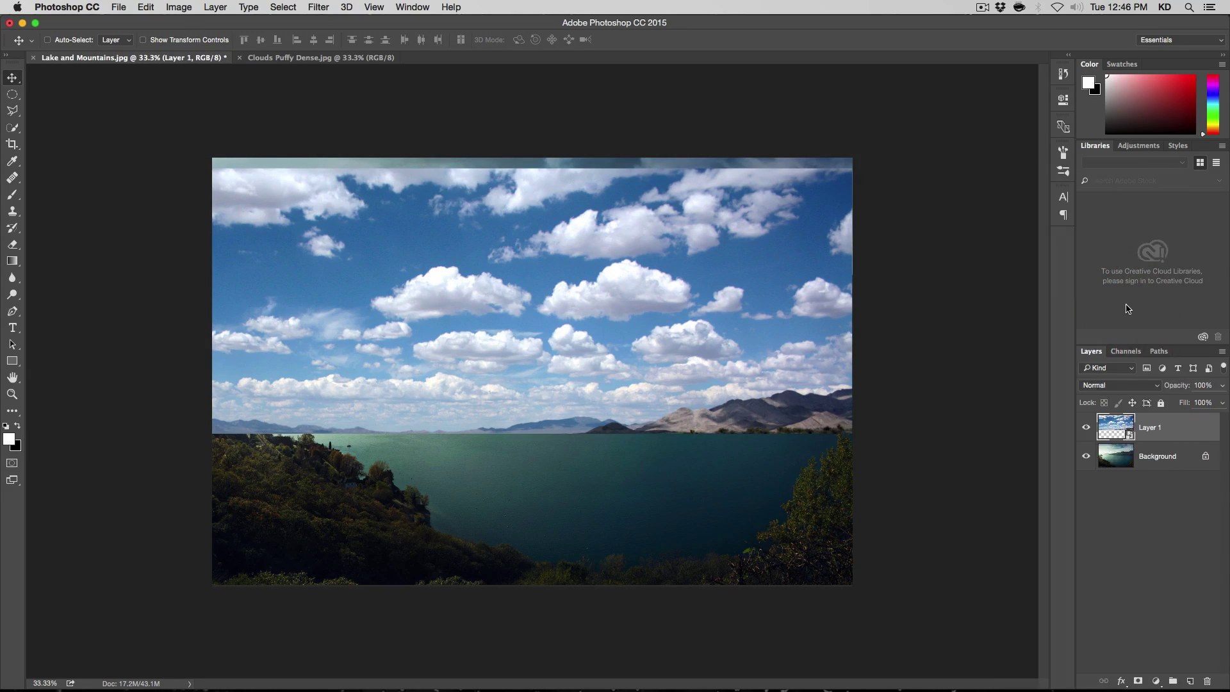
left_click_drag(803, 326, 885, 332)
Step: Free-transform the clouds to about 81%, nudge them left over the sky above the horizon, and commit
key("super+t")
left_click_drag(620, 319, 648, 269)
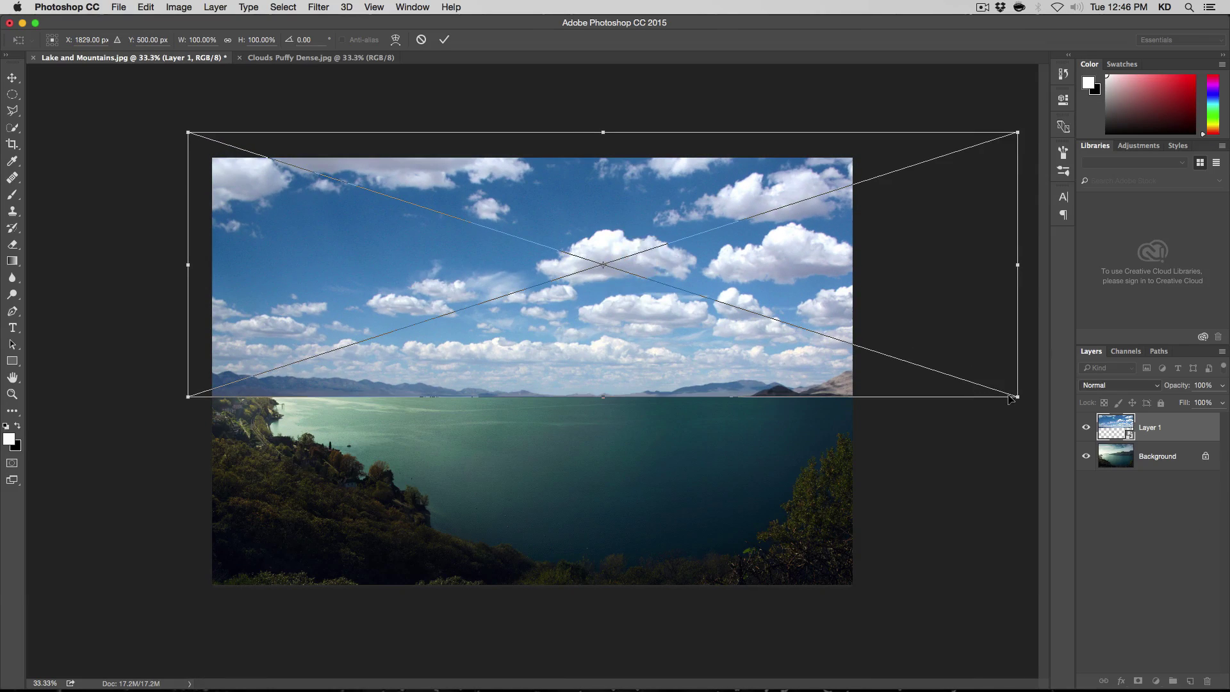
left_click_drag(1017, 396, 868, 319)
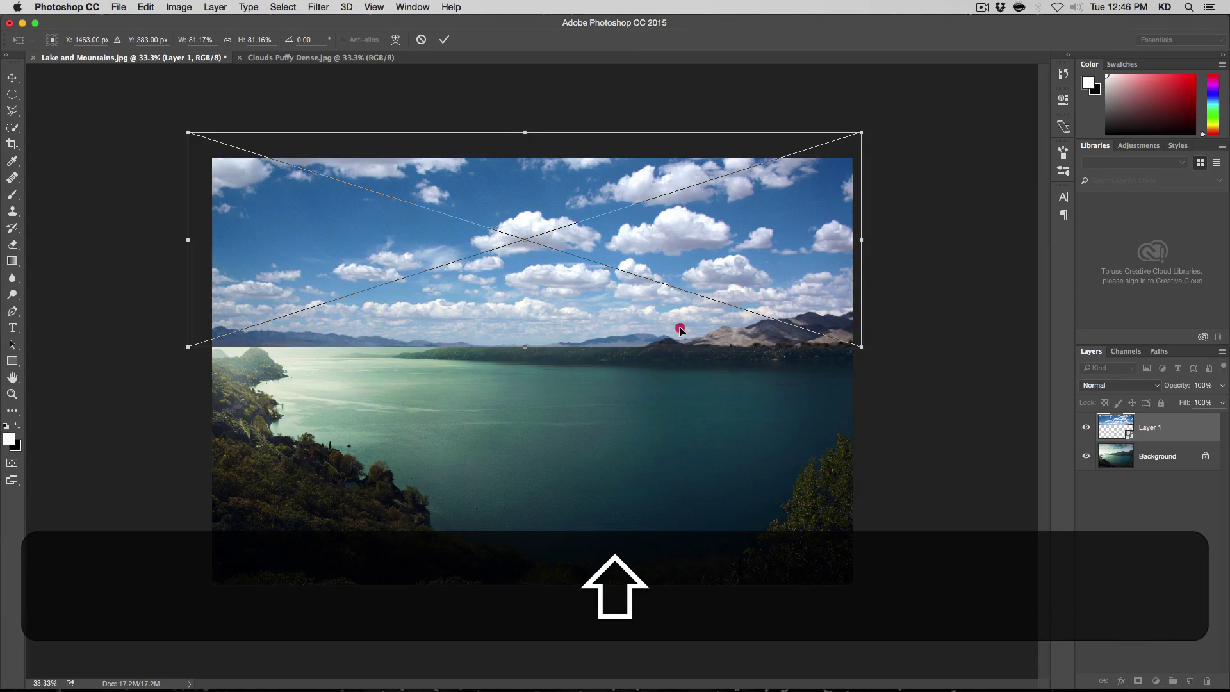
left_click_drag(670, 332, 700, 340)
key("Left")
key("Left")
key("shift+Left")
key("shift+Left")
key("shift+Left")
key("shift+Left")
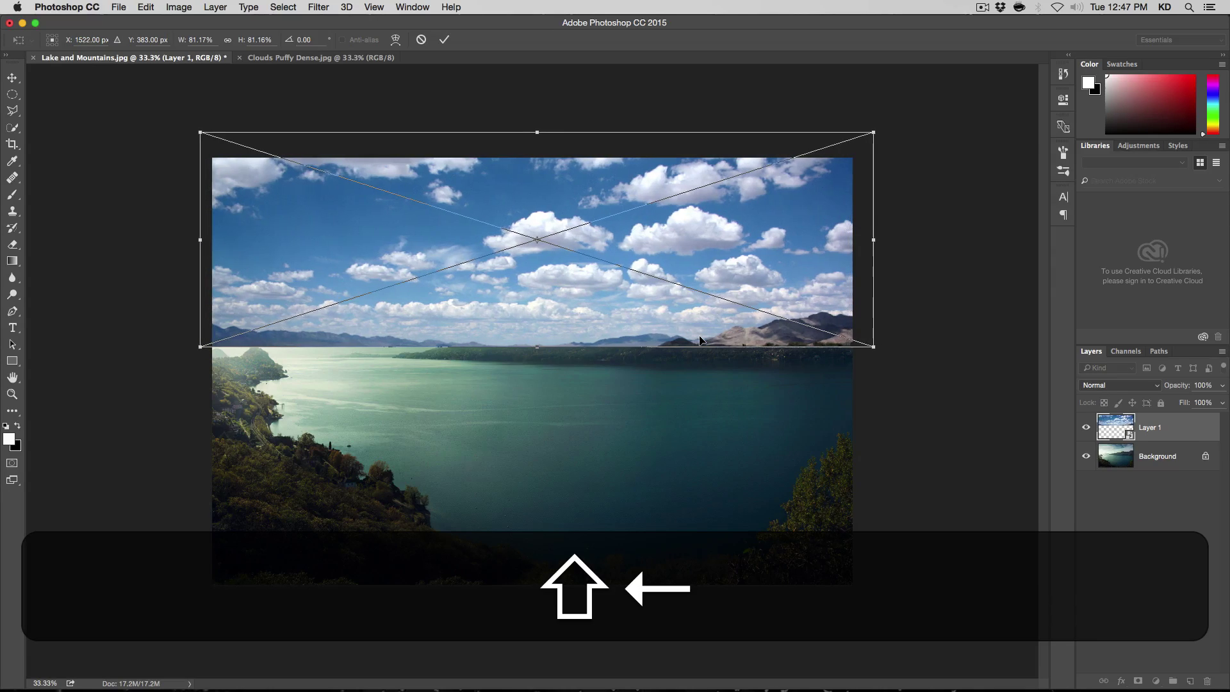
key("shift+Left")
key("shift+Left")
key("shift+Left")
key("shift+Left")
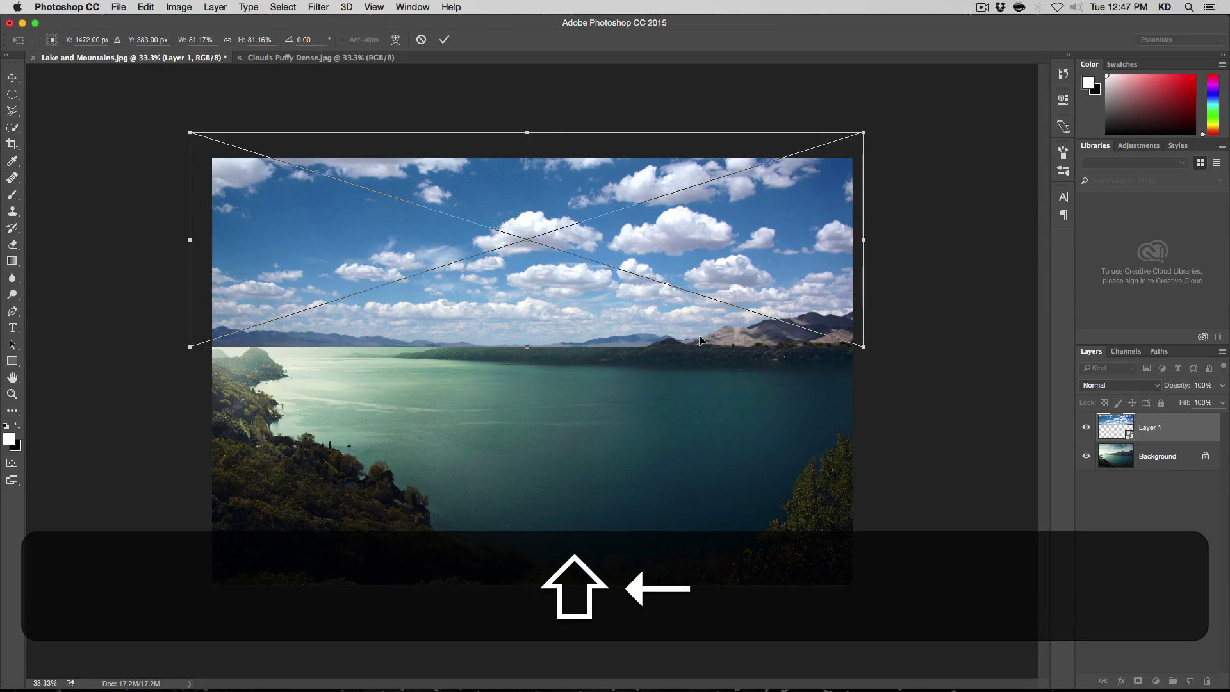
key("shift+Left")
key("shift+Left")
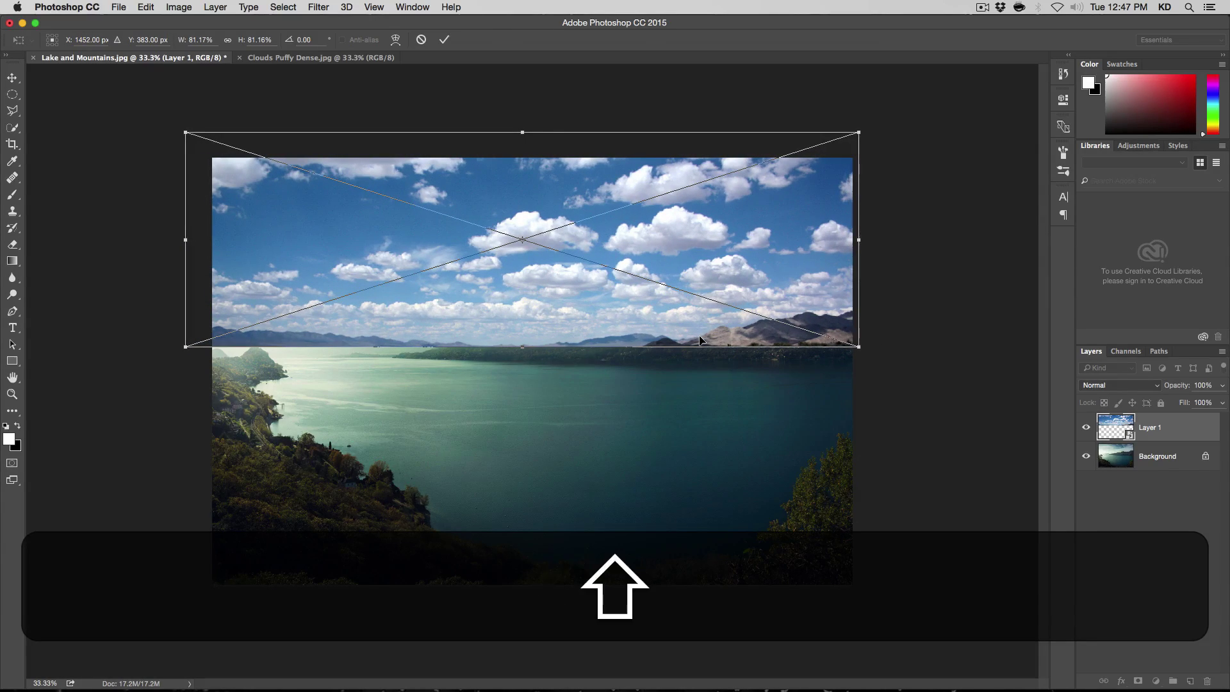
key("Right")
key("Right")
key("Right")
key("Right")
key("Right")
key("Right")
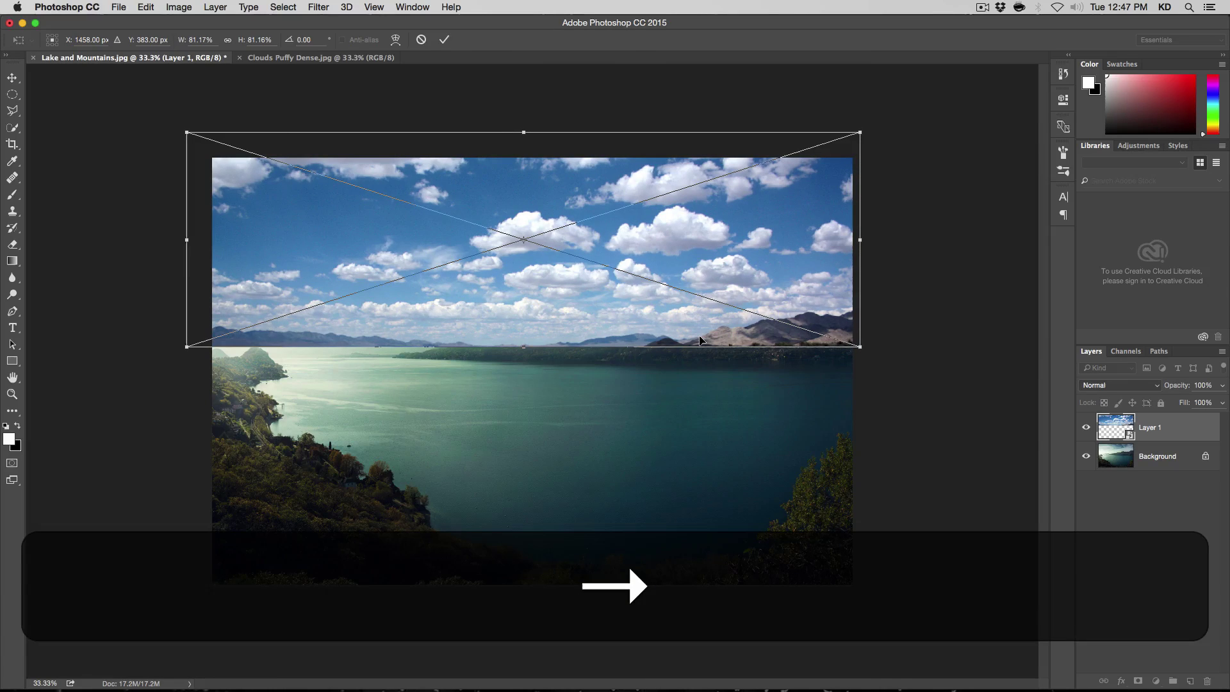
key("Return")
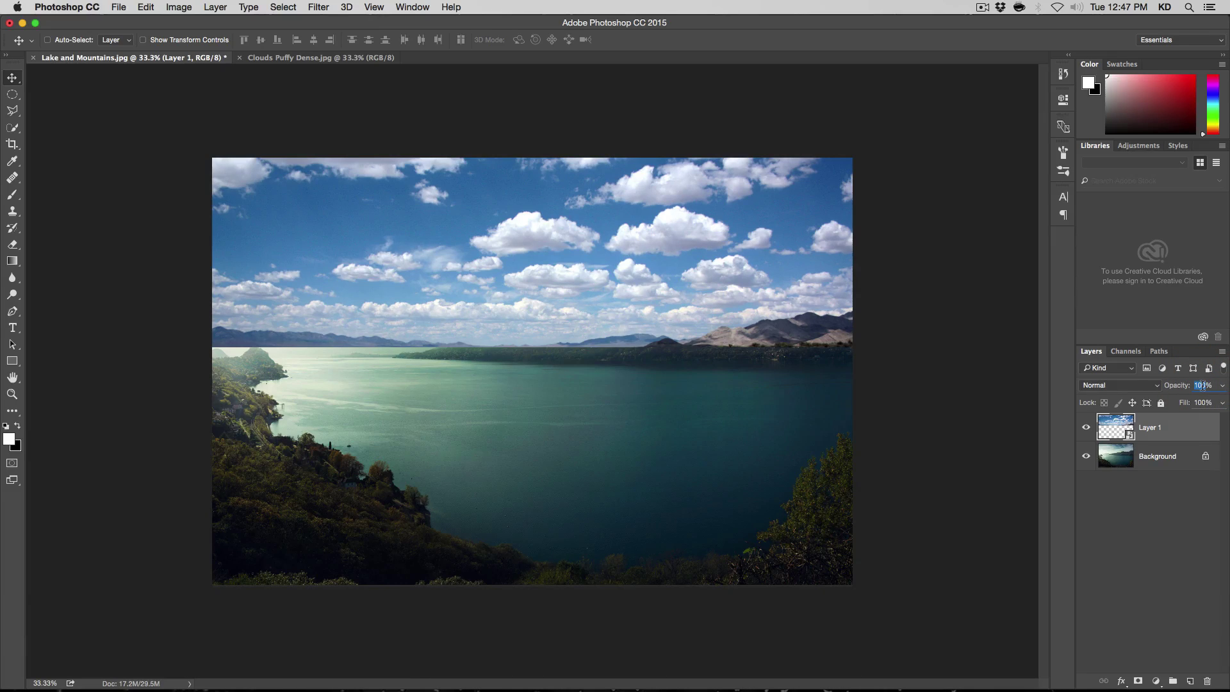
type("50")
key("Return")
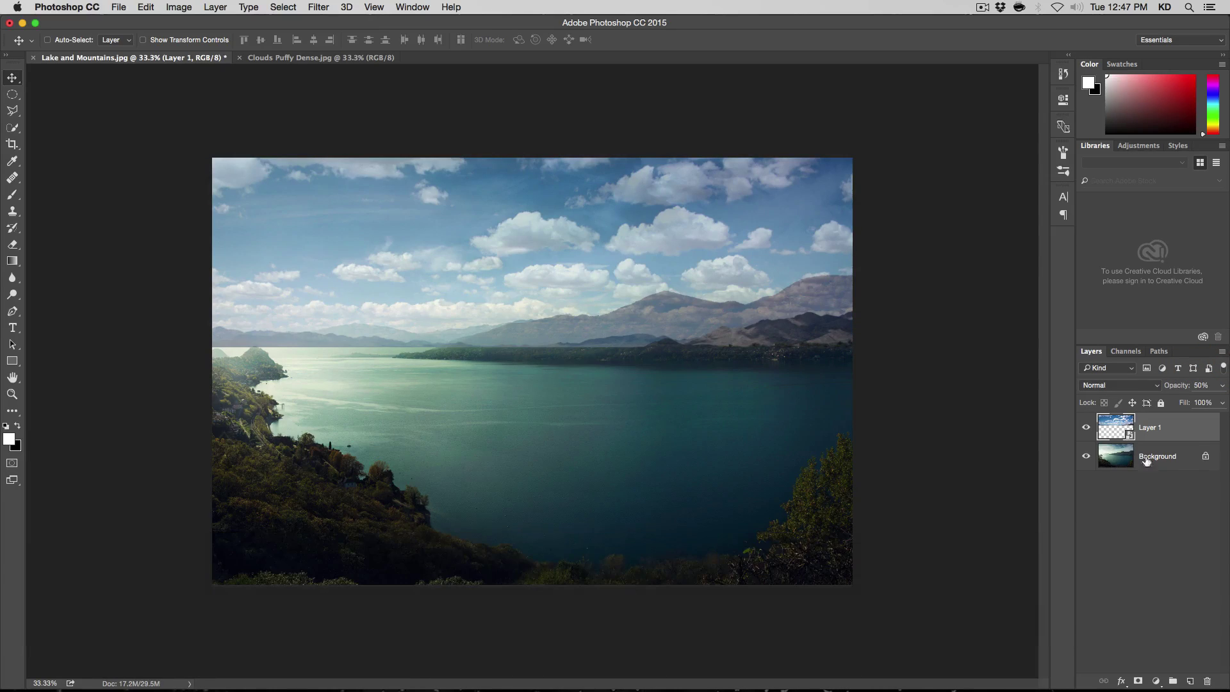
left_click(1086, 427)
left_click(1086, 427)
left_click(1086, 427)
left_click(1086, 428)
left_click(1085, 428)
left_click(1085, 428)
left_click(1085, 428)
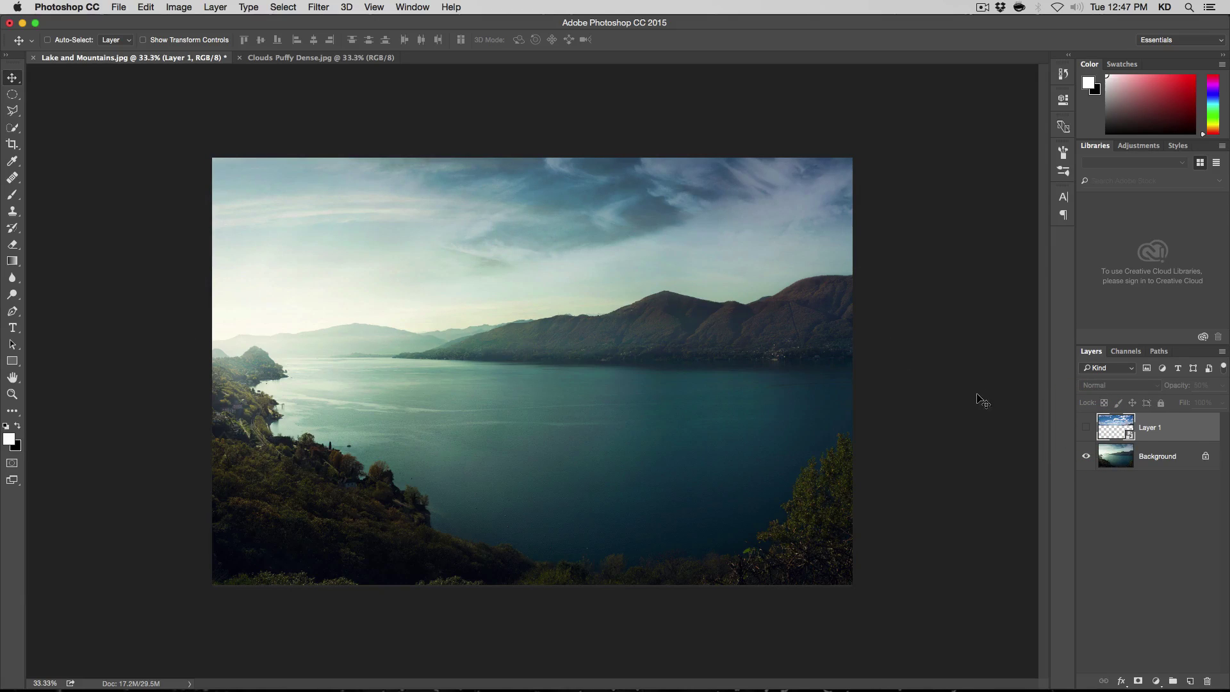
left_click(1086, 430)
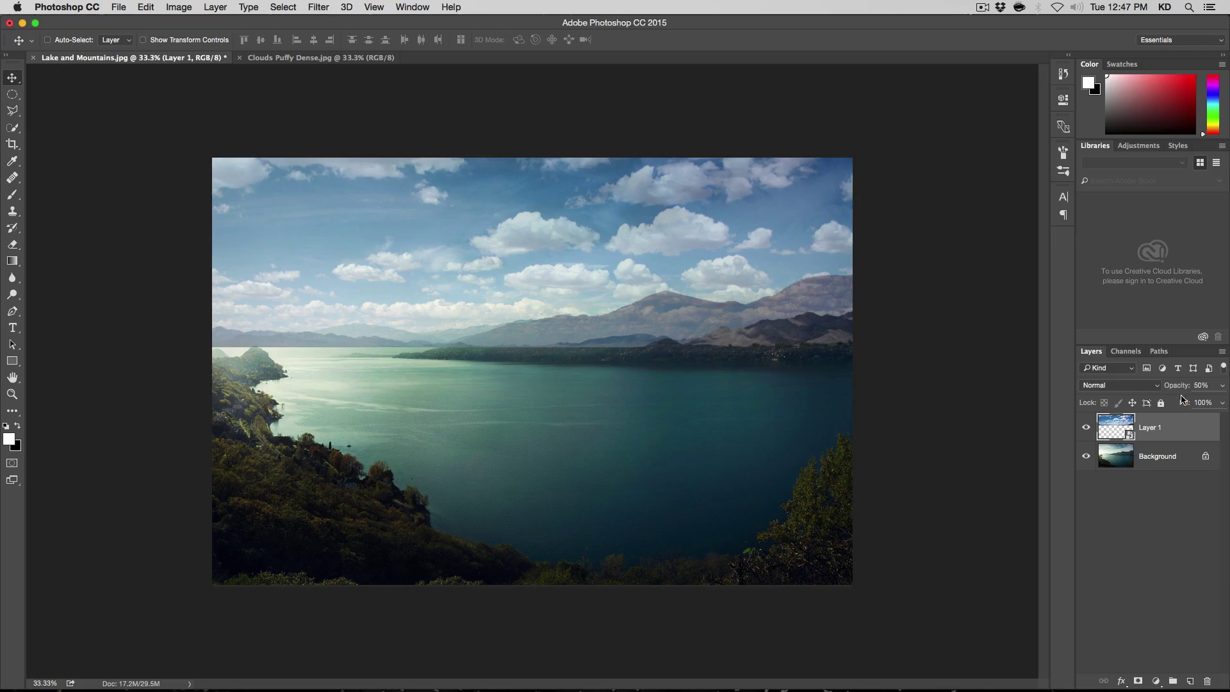
left_click(1222, 385)
left_click_drag(1190, 401, 1220, 400)
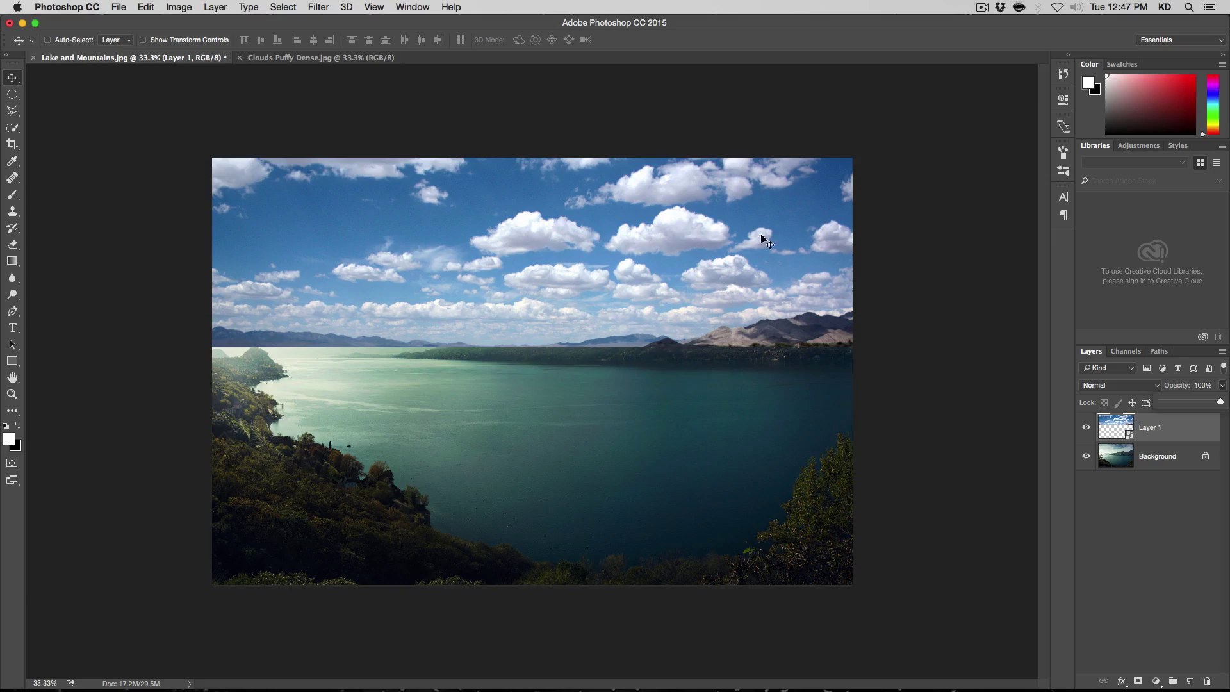
Step: Try Screen blending on Layer 1, then set it back to Normal before adding an adjustment layer
left_click(1112, 386)
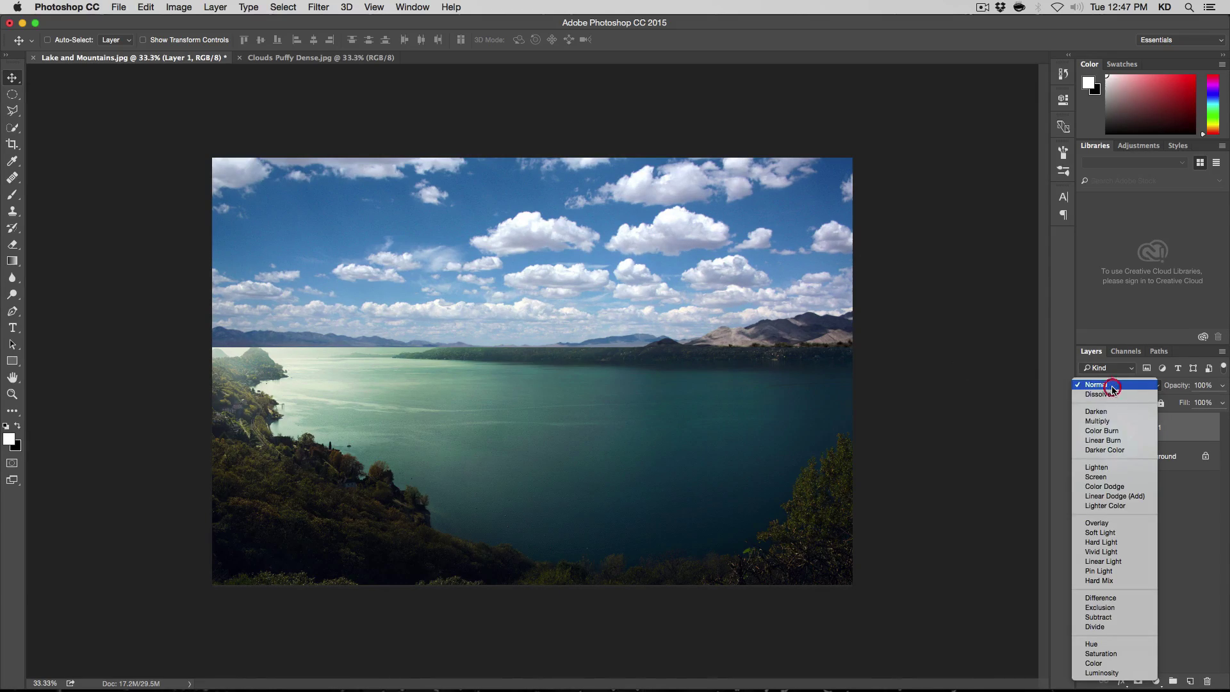
left_click(1129, 477)
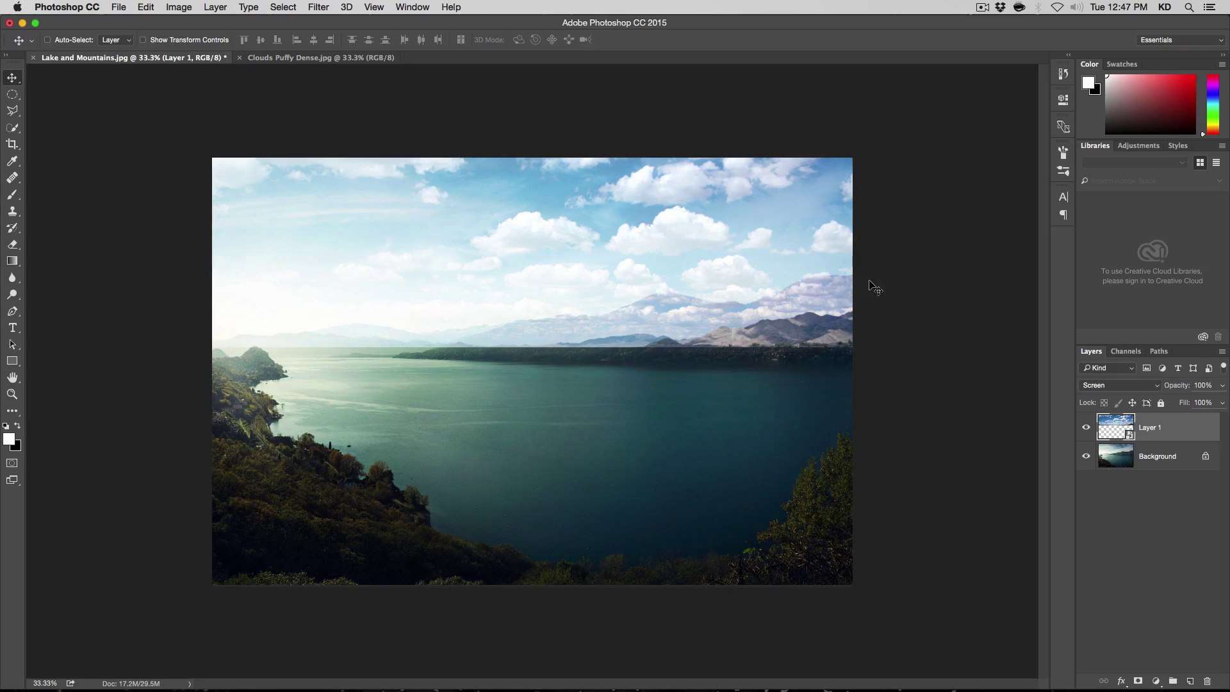
left_click(1129, 387)
left_click(1111, 293)
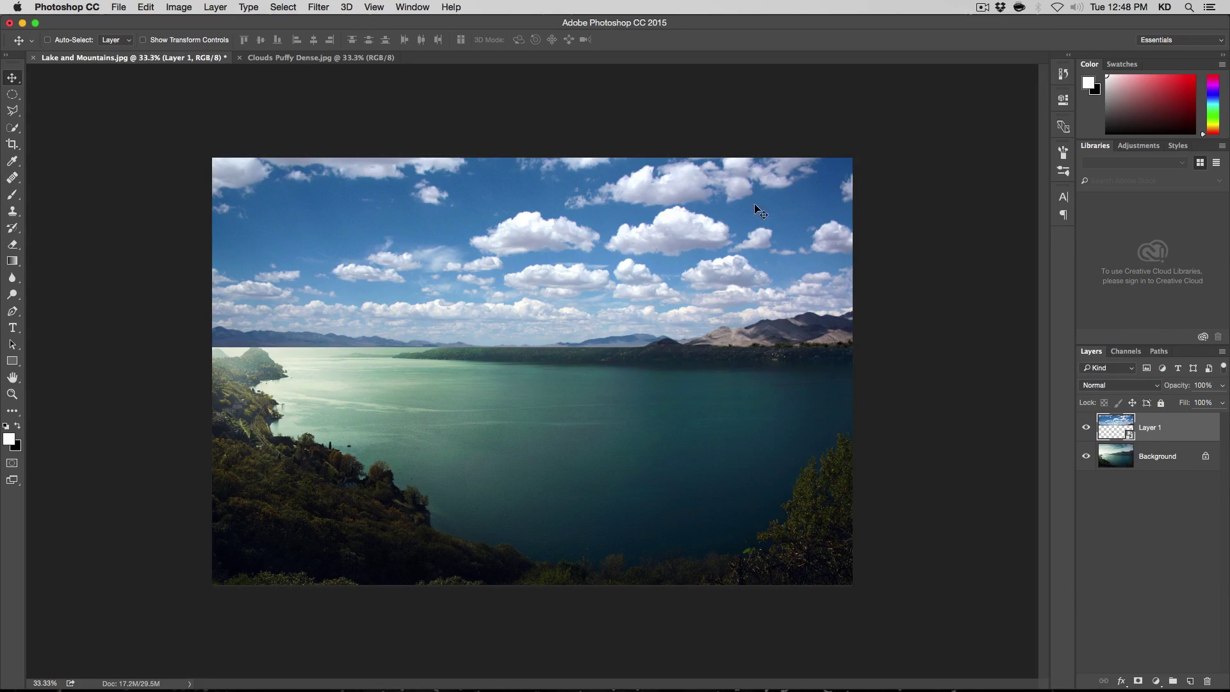
left_click(1156, 681)
Step: Add a Curves layer, set its black point by sampling the sky, and clip it to Layer 1
left_click(1165, 503)
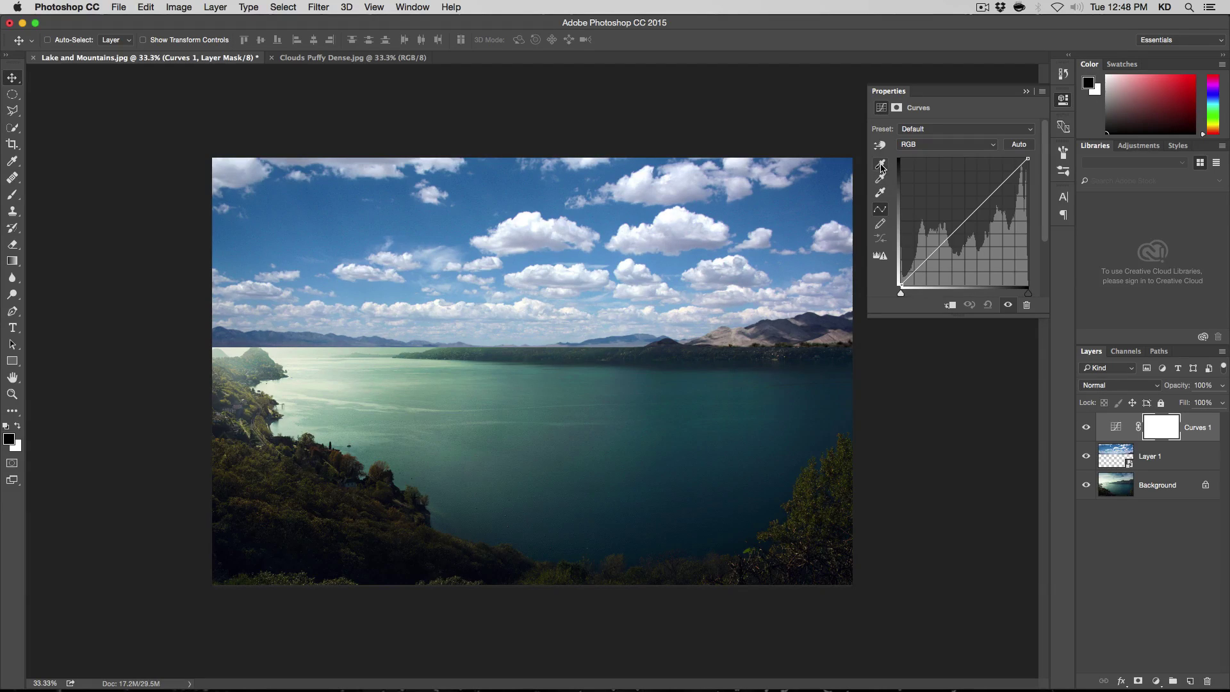
left_click(881, 165)
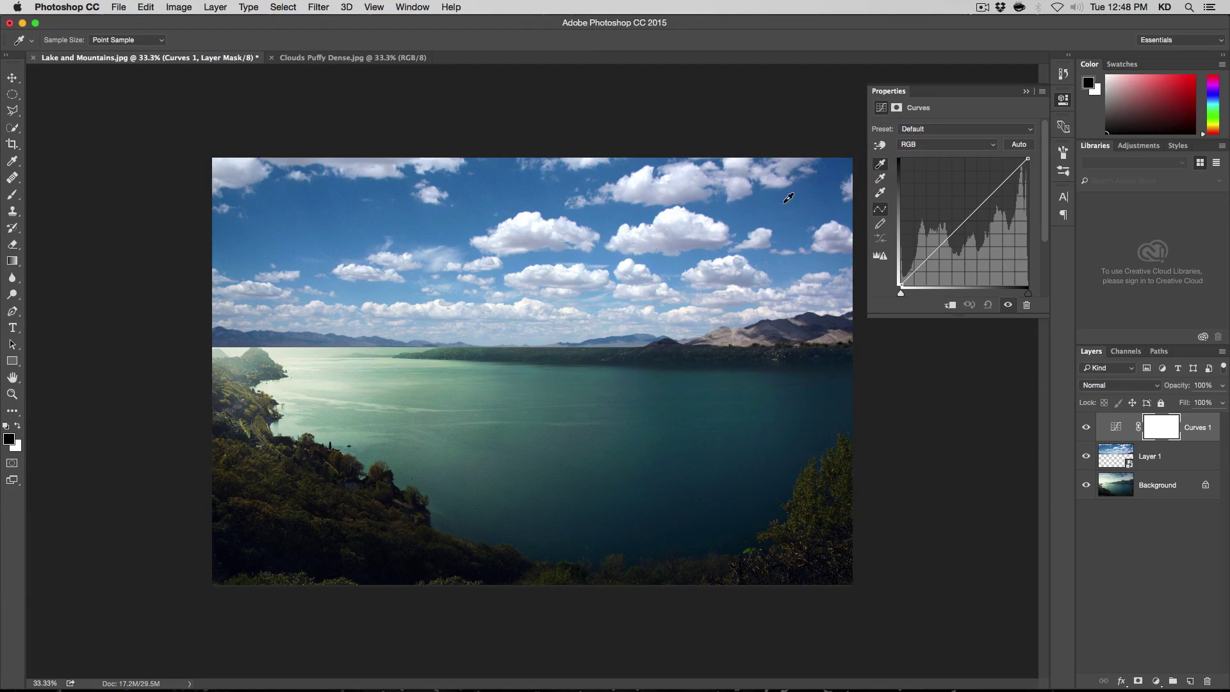
left_click(753, 208)
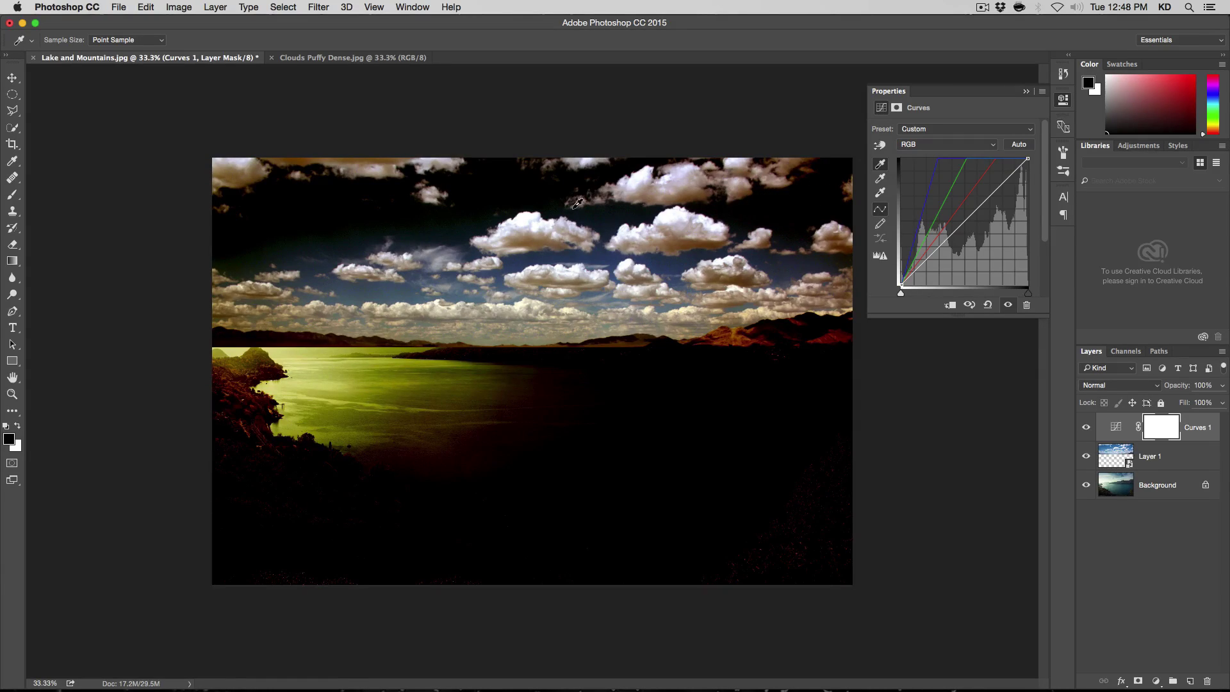
left_click(543, 251)
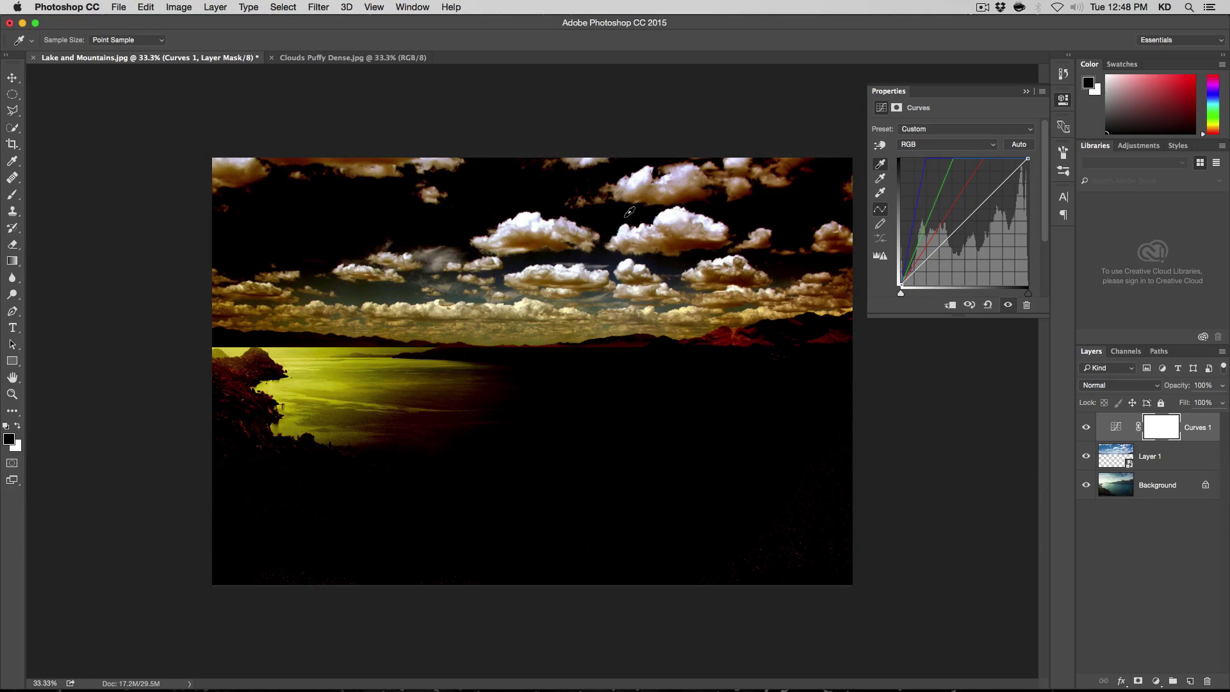
left_click(630, 212)
left_click(742, 211)
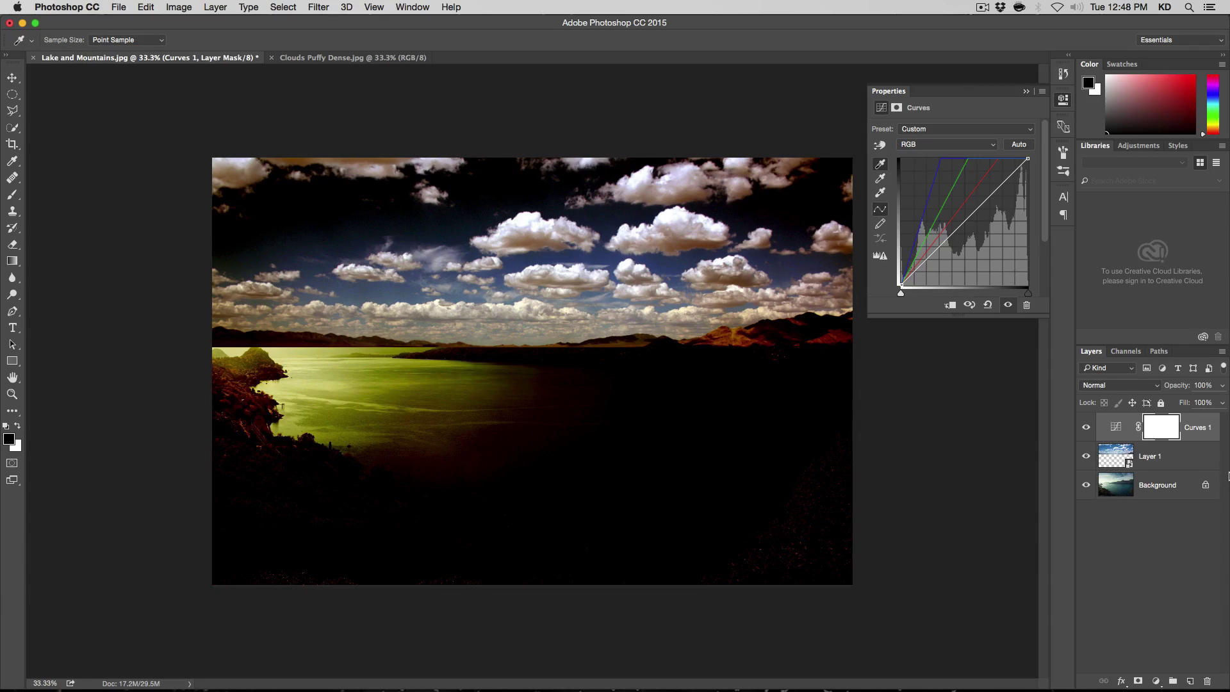
left_click(951, 307)
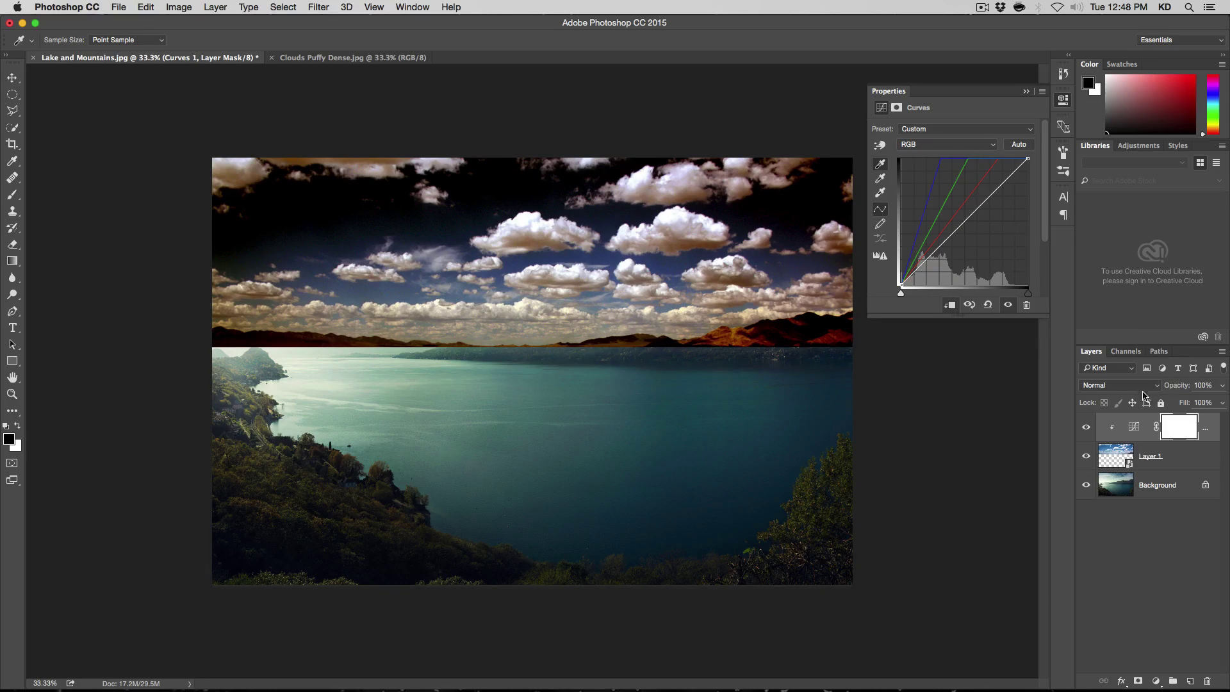
Step: Set Layer 1 to Screen blending, hide it, and collapse the Properties panel
left_click(1116, 452)
key("v")
left_click(1120, 385)
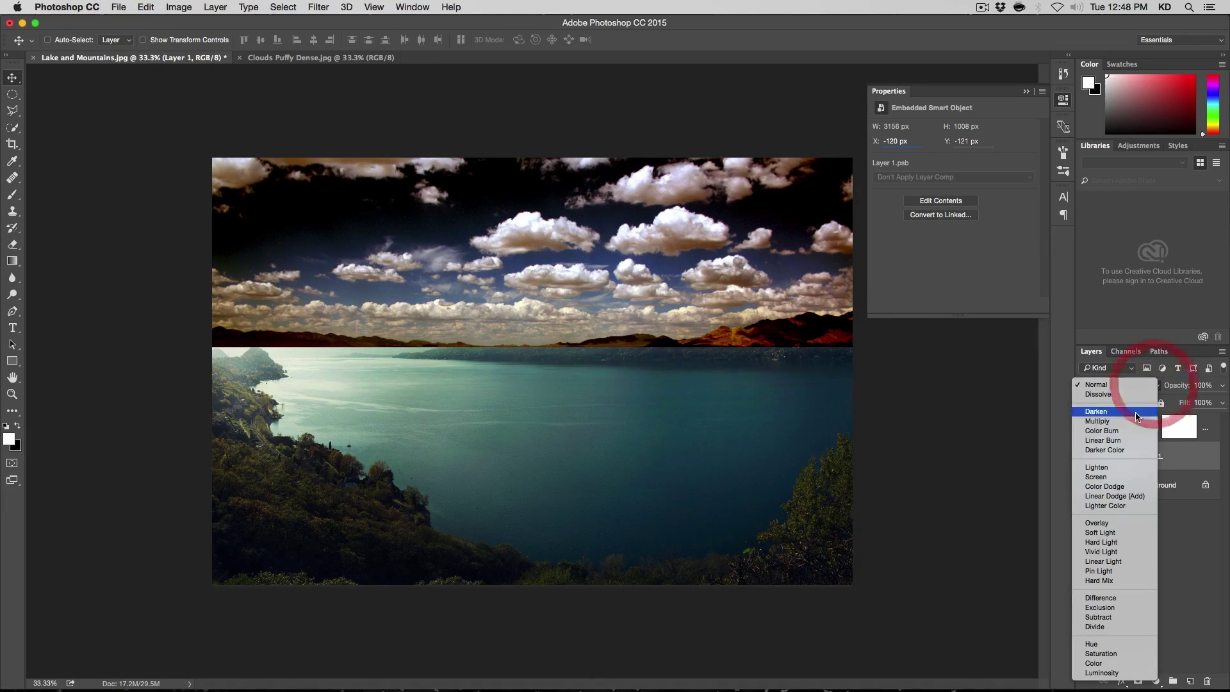
left_click(1127, 477)
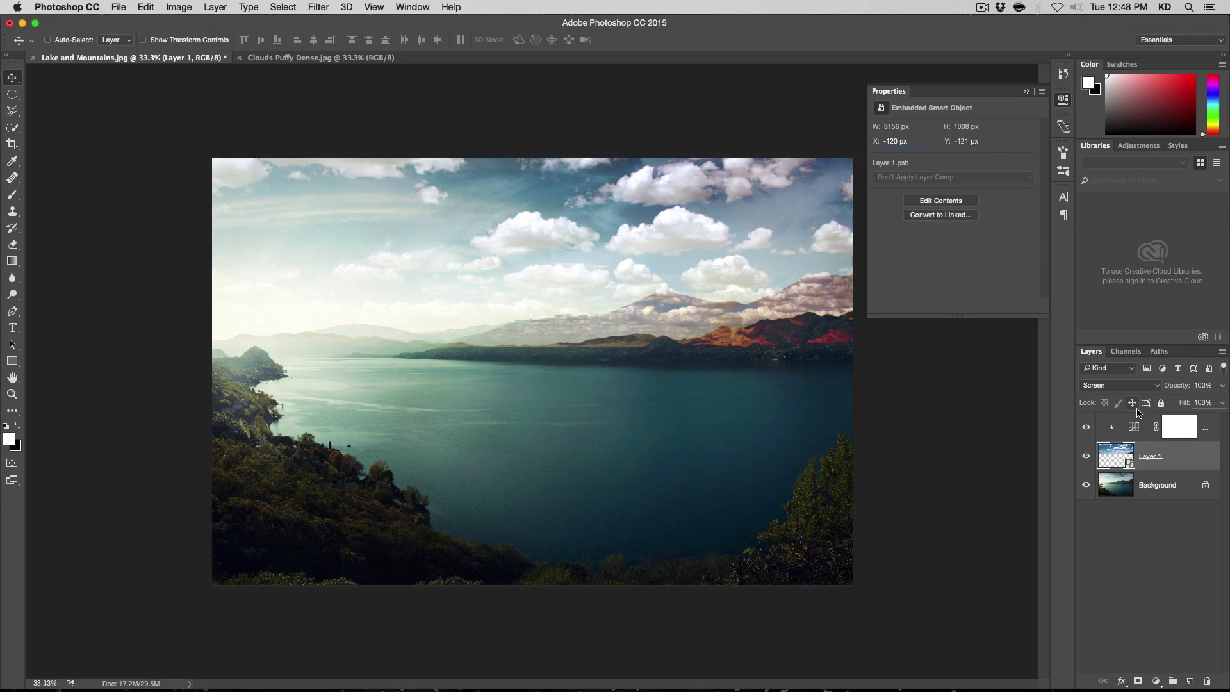
left_click(1087, 458)
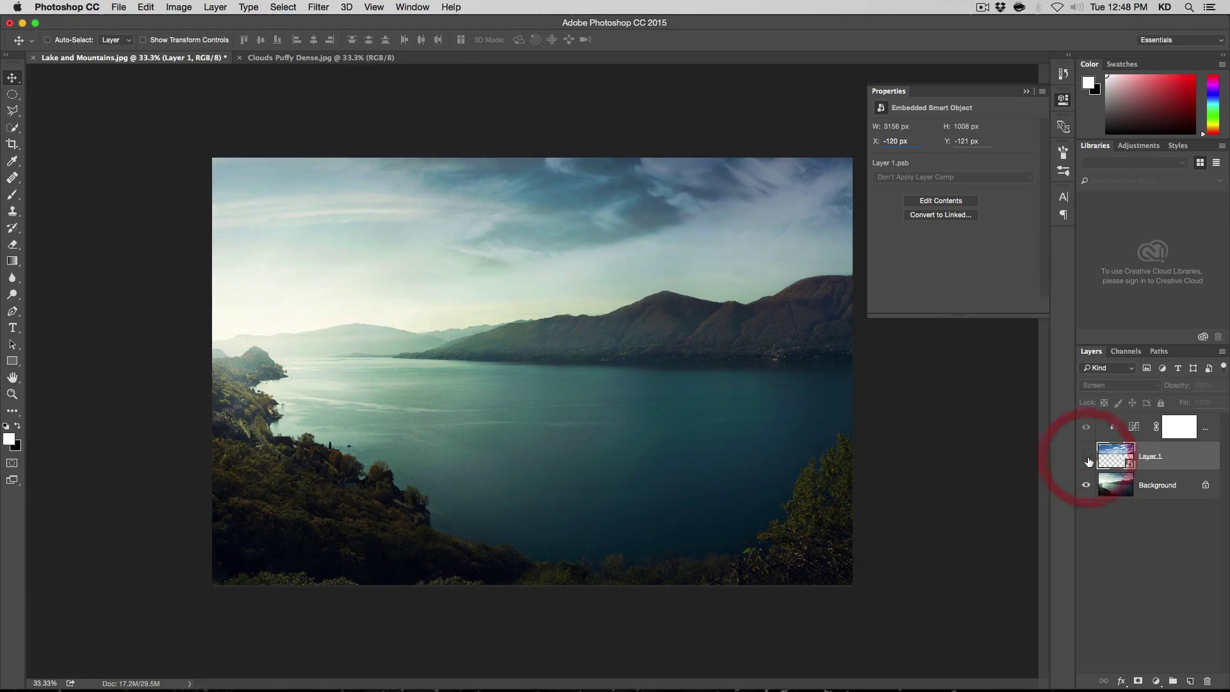
left_click(1061, 101)
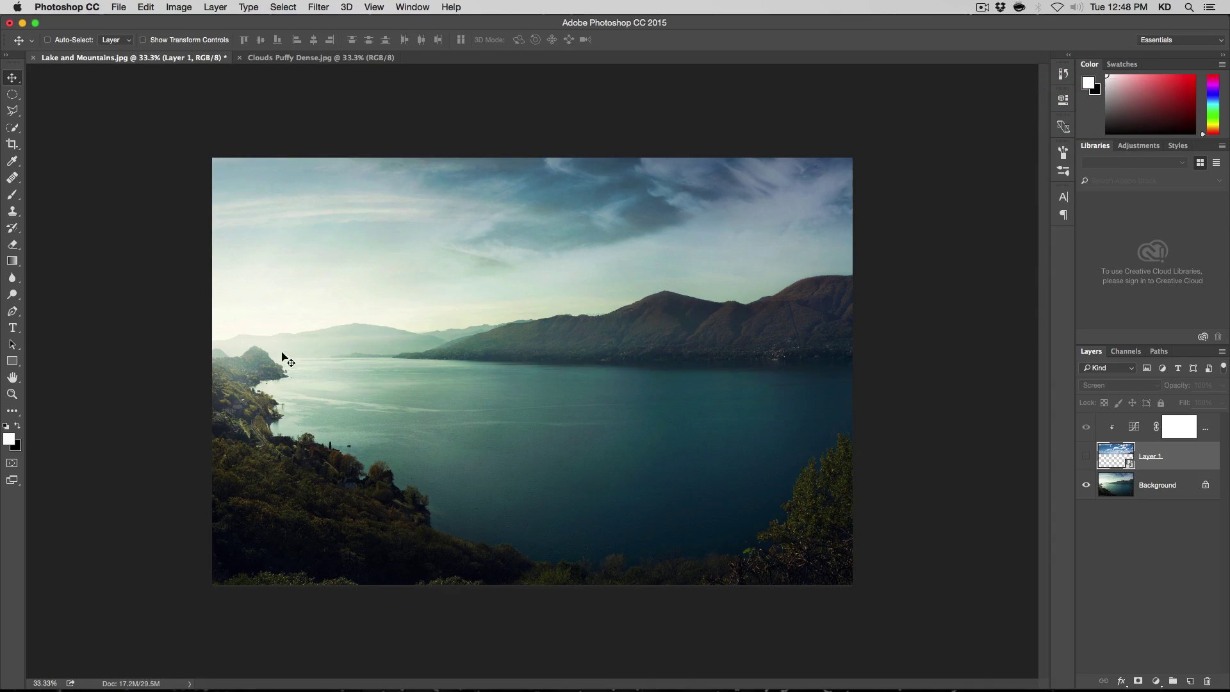
Step: Quick-select the sky above the ridge, subtracting the left mountain from the selection
left_click(14, 131)
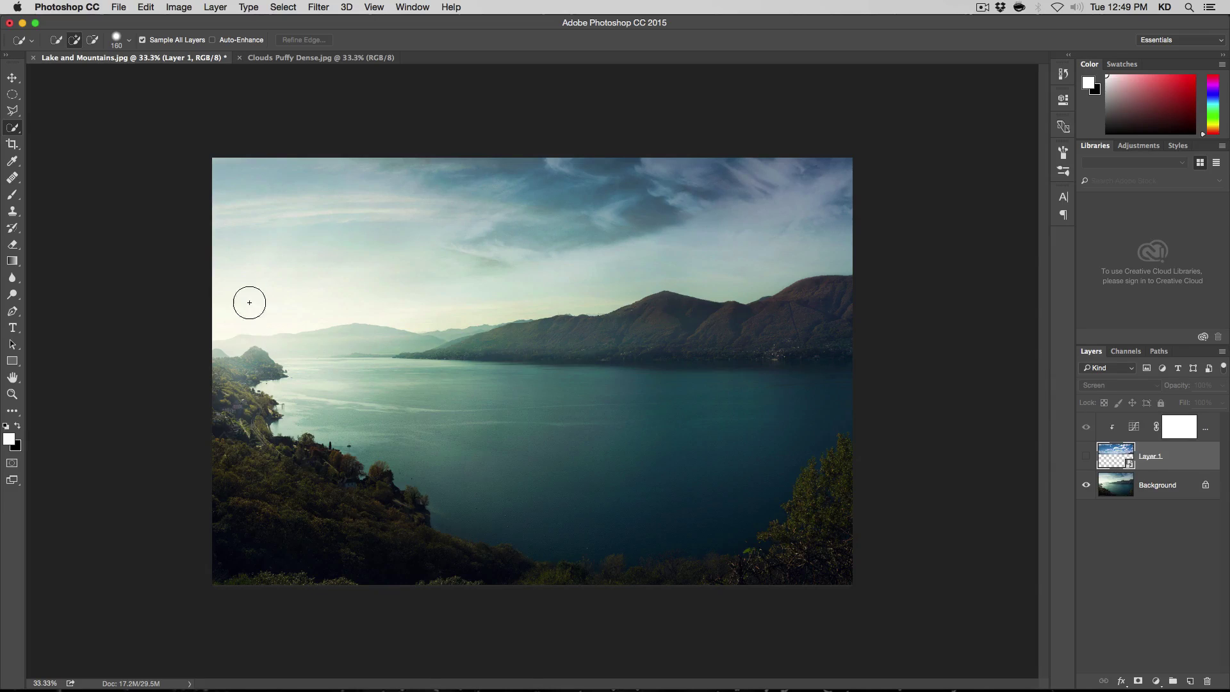
mouse_move(218, 271)
left_mouse_down()
mouse_move(385, 259)
mouse_move(701, 200)
left_mouse_up()
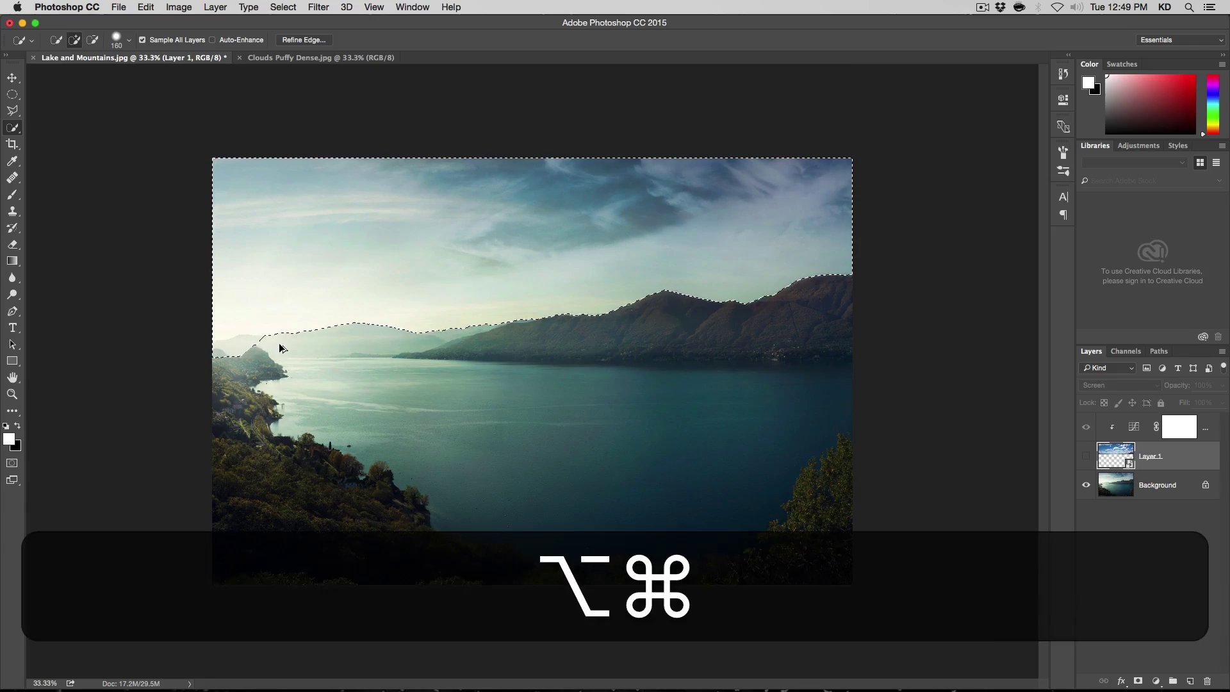
key("alt+super+plus")
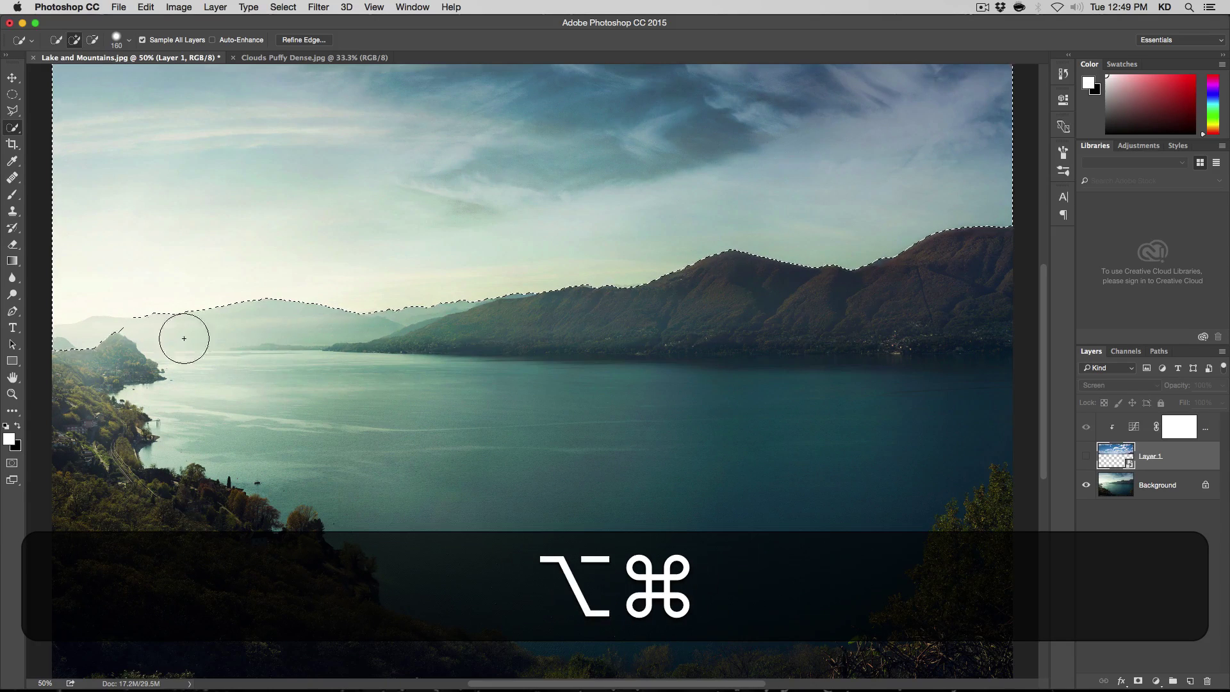
left_click(102, 350, "alt")
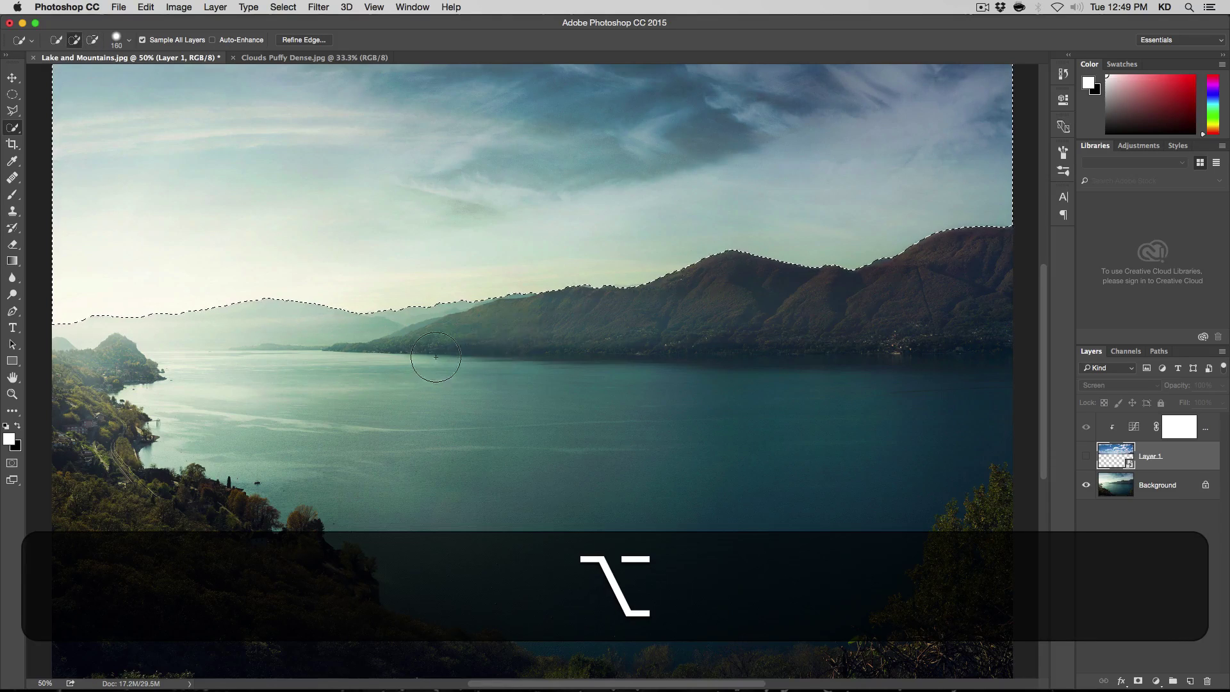
key("space")
left_click_drag(688, 269, 818, 327)
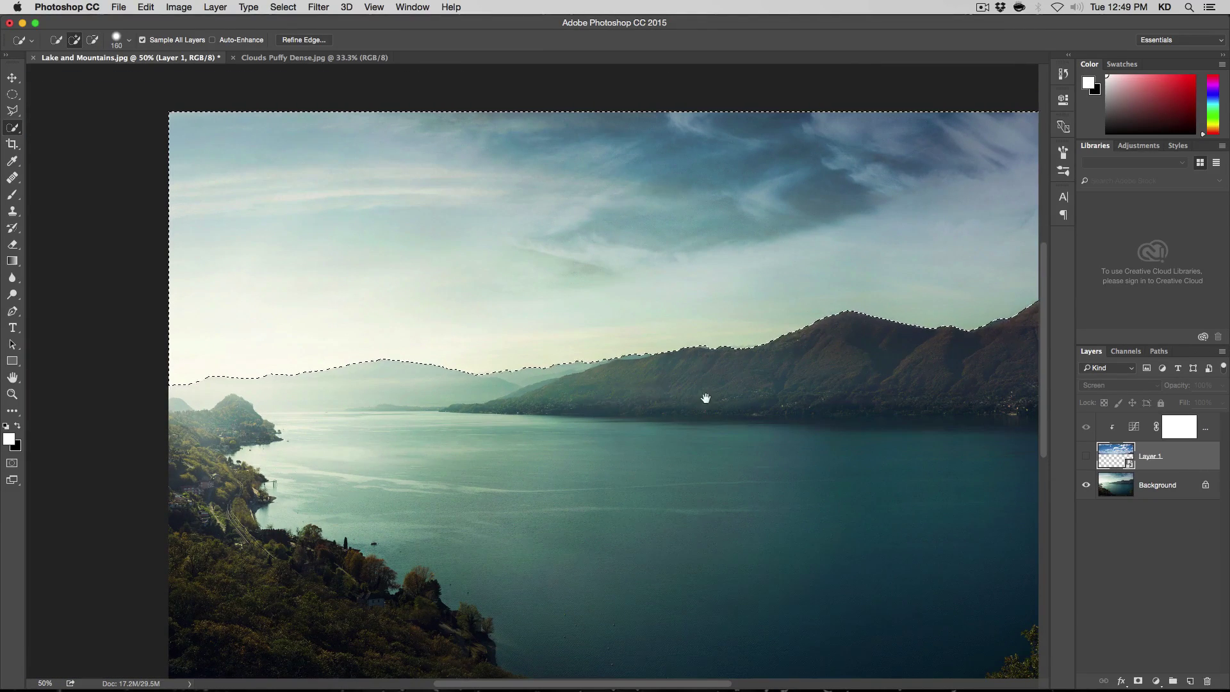
left_click_drag(705, 398, 682, 397)
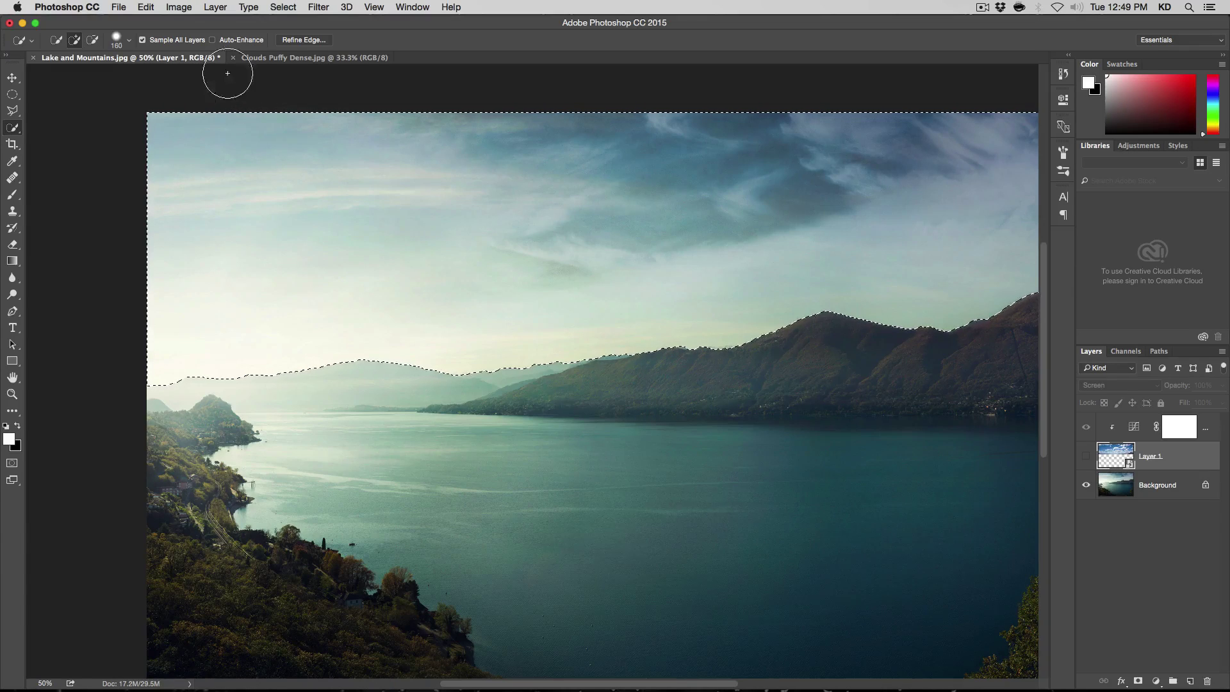
Step: In Refine Edge, set Radius 0.8 px, Smooth 9, Feather 1.0 px and Shift Edge +5%, then apply
left_click(306, 40)
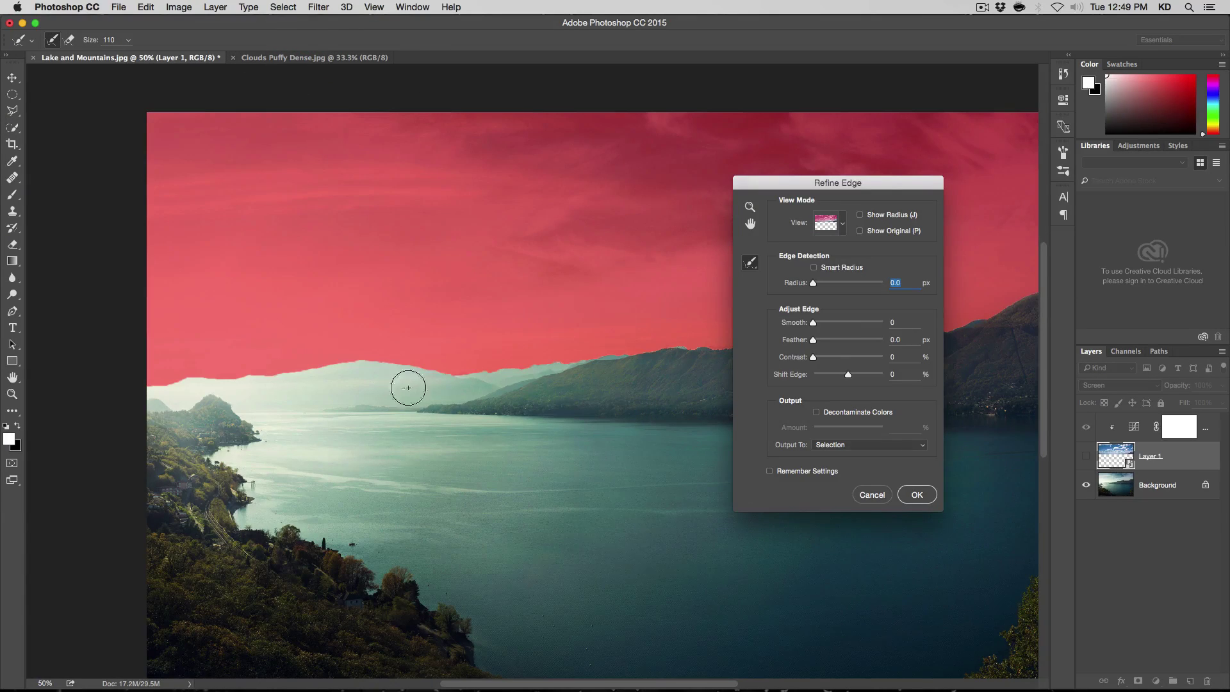
mouse_move(818, 345)
left_mouse_down()
mouse_move(829, 340)
mouse_move(816, 321)
mouse_move(820, 341)
left_mouse_up()
left_click_drag(813, 283, 822, 287)
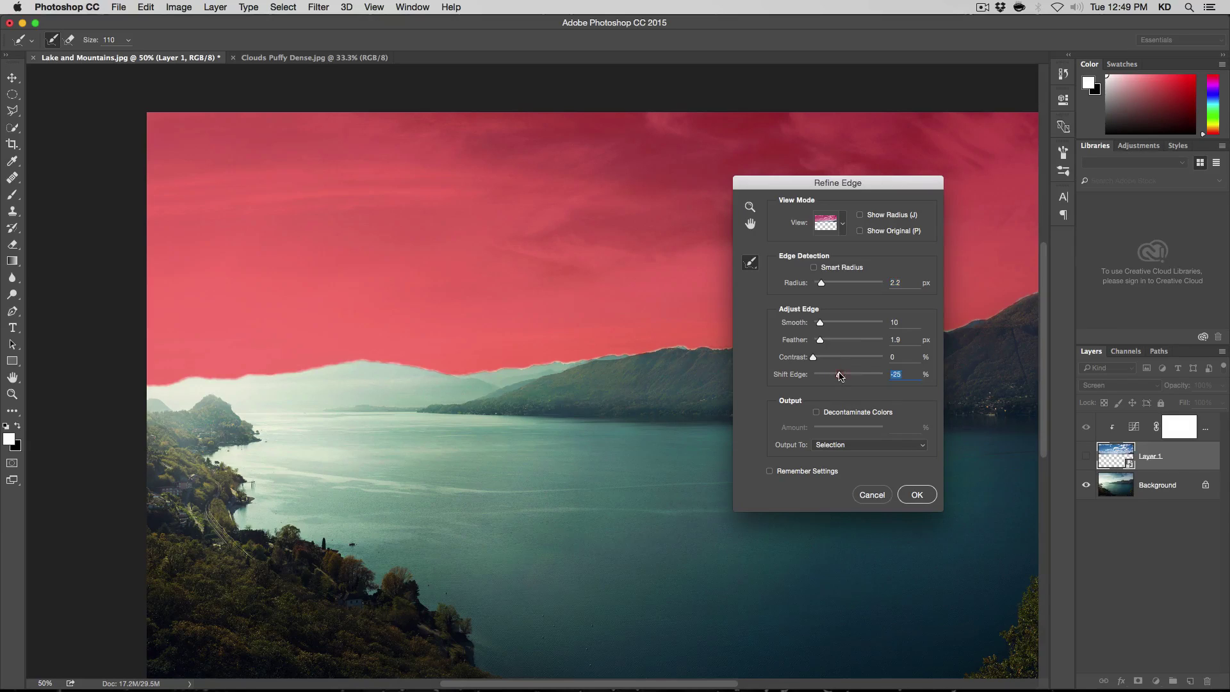
left_click_drag(845, 375, 850, 376)
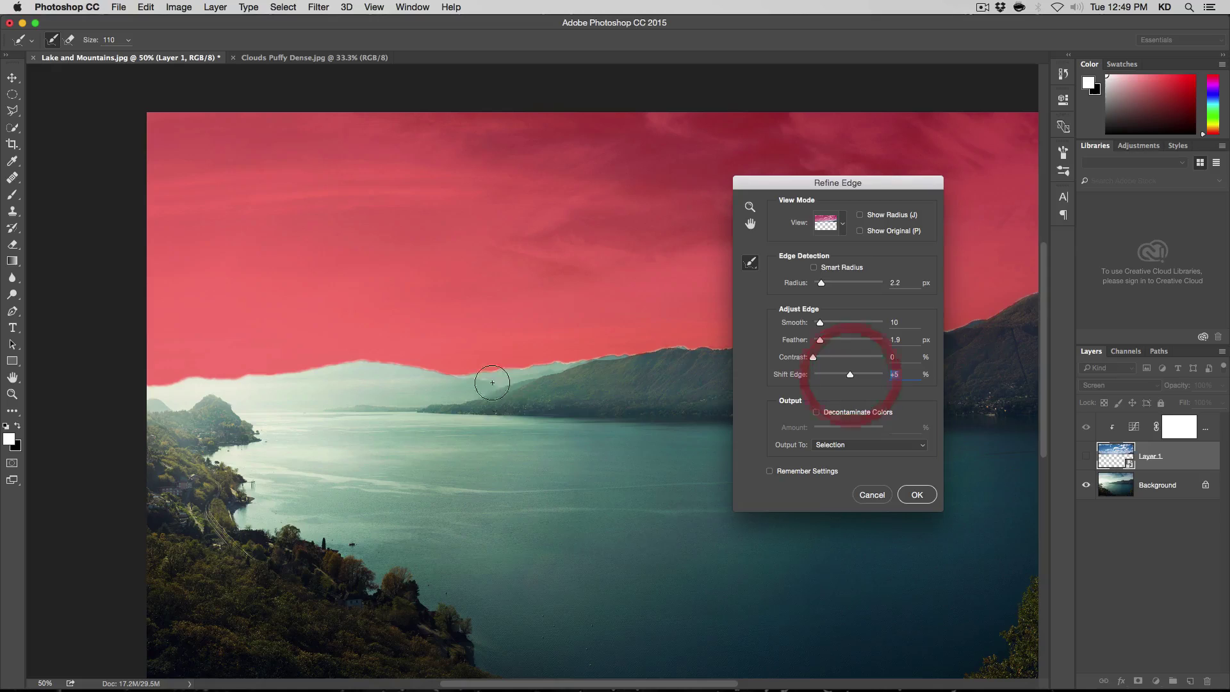
left_click(817, 342)
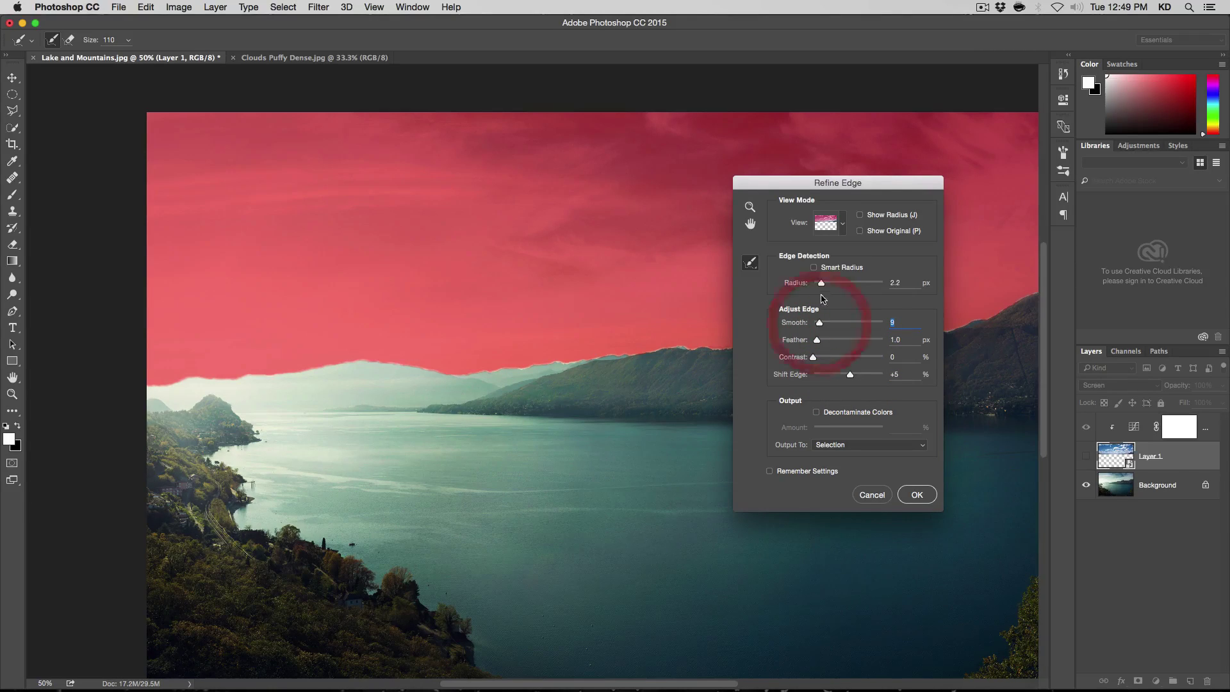
left_click_drag(818, 286, 816, 284)
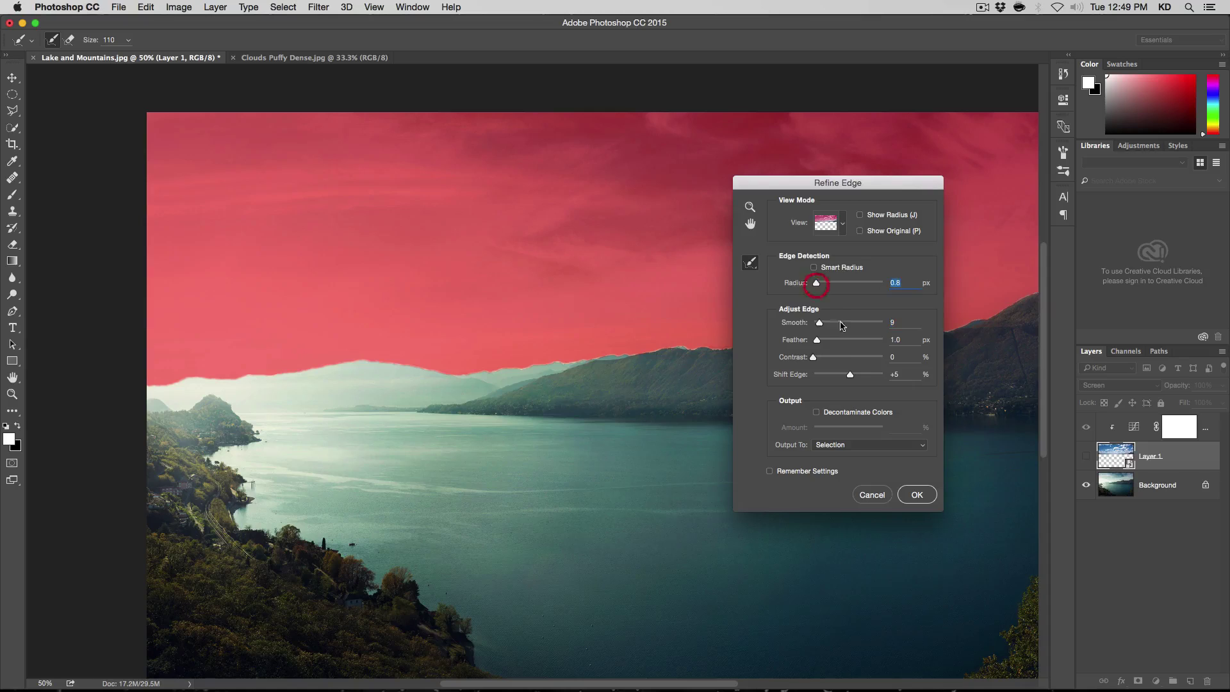
left_click(918, 495)
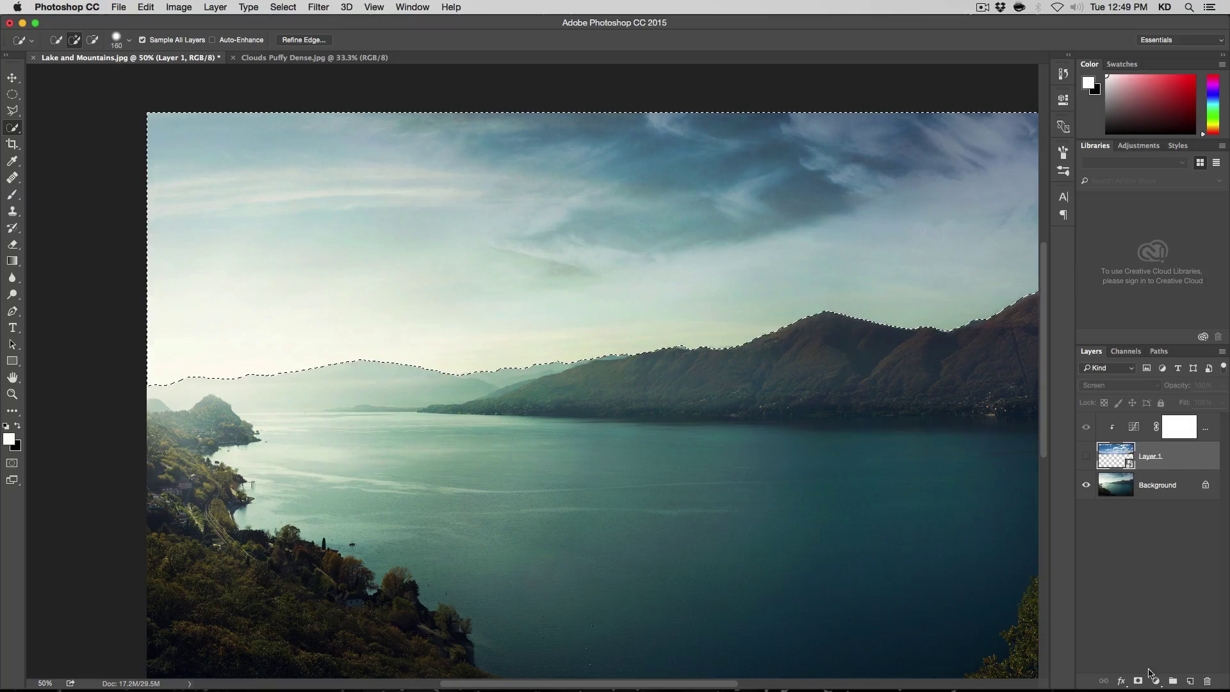
Step: Create Group 1 and give it a layer mask from the sky selection
left_click(1172, 681)
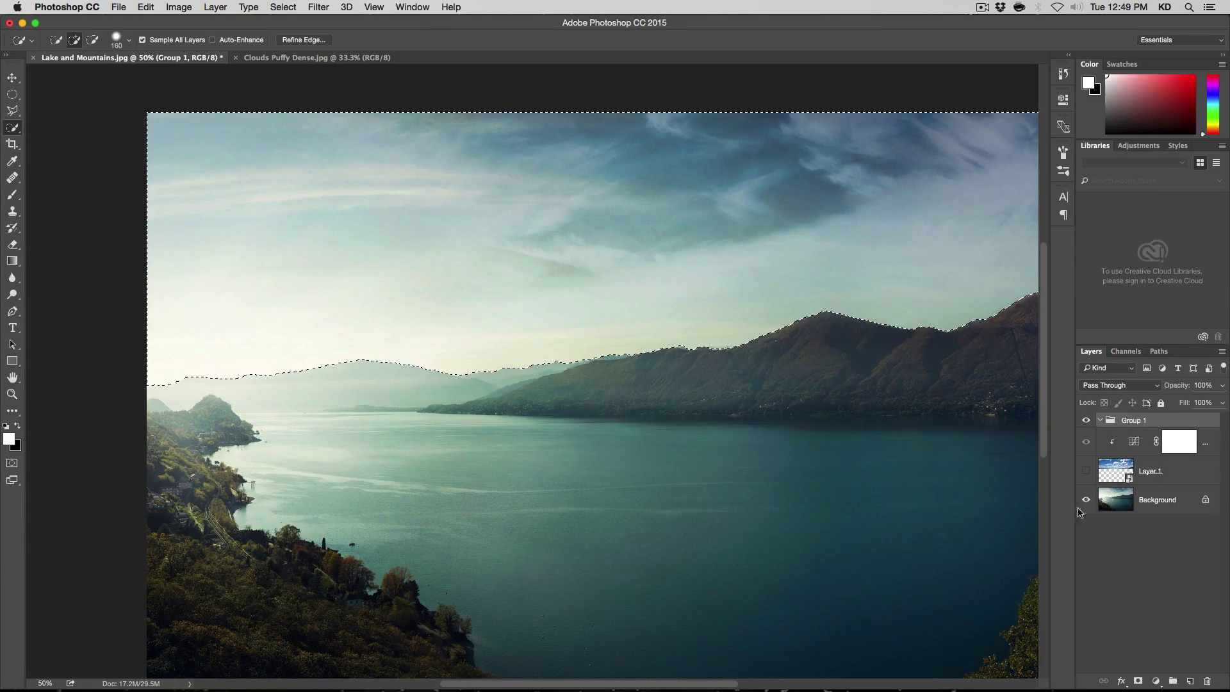
left_click(1138, 681)
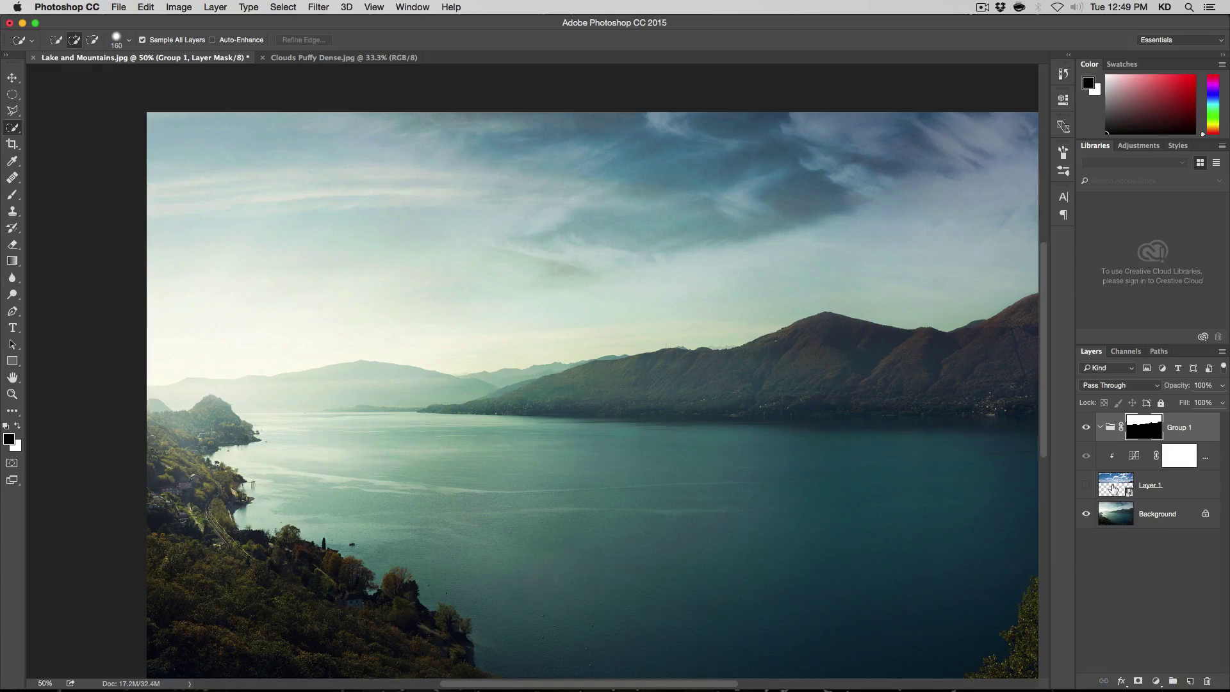
Step: Move Layer 1 and Curves 1 into Group 1, with Curves 1 clipped to Layer 1
left_click_drag(1116, 485, 1107, 431)
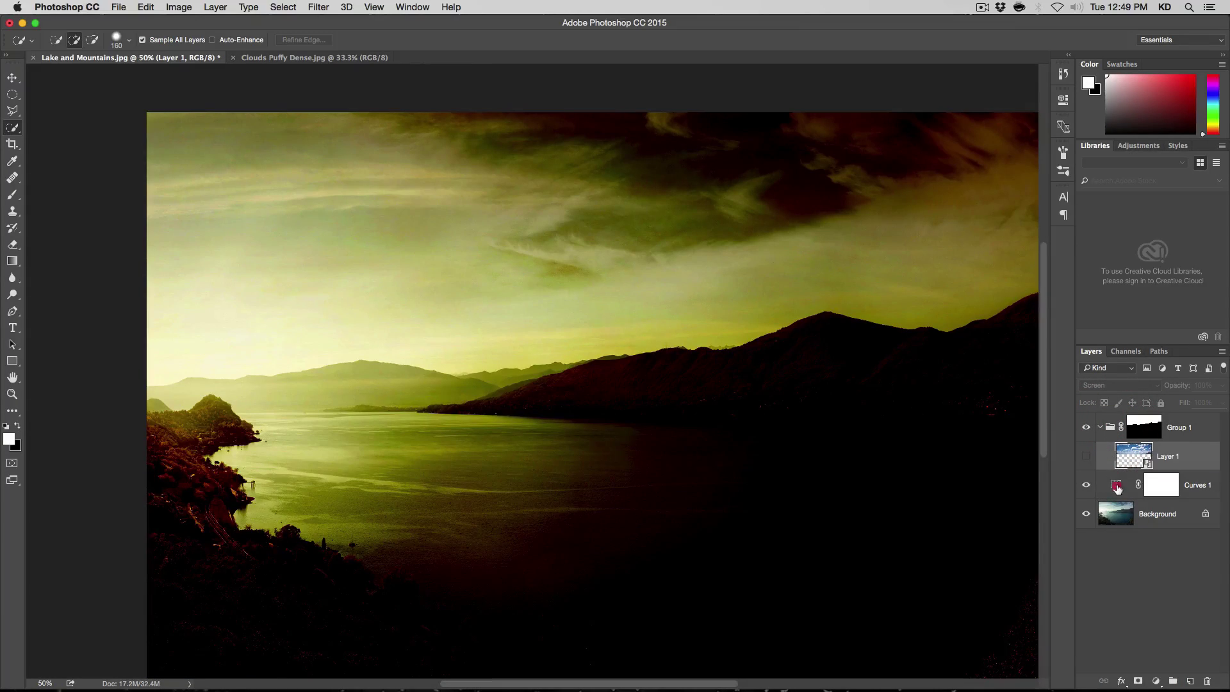
left_click_drag(1118, 482, 1120, 448)
left_click(1086, 485)
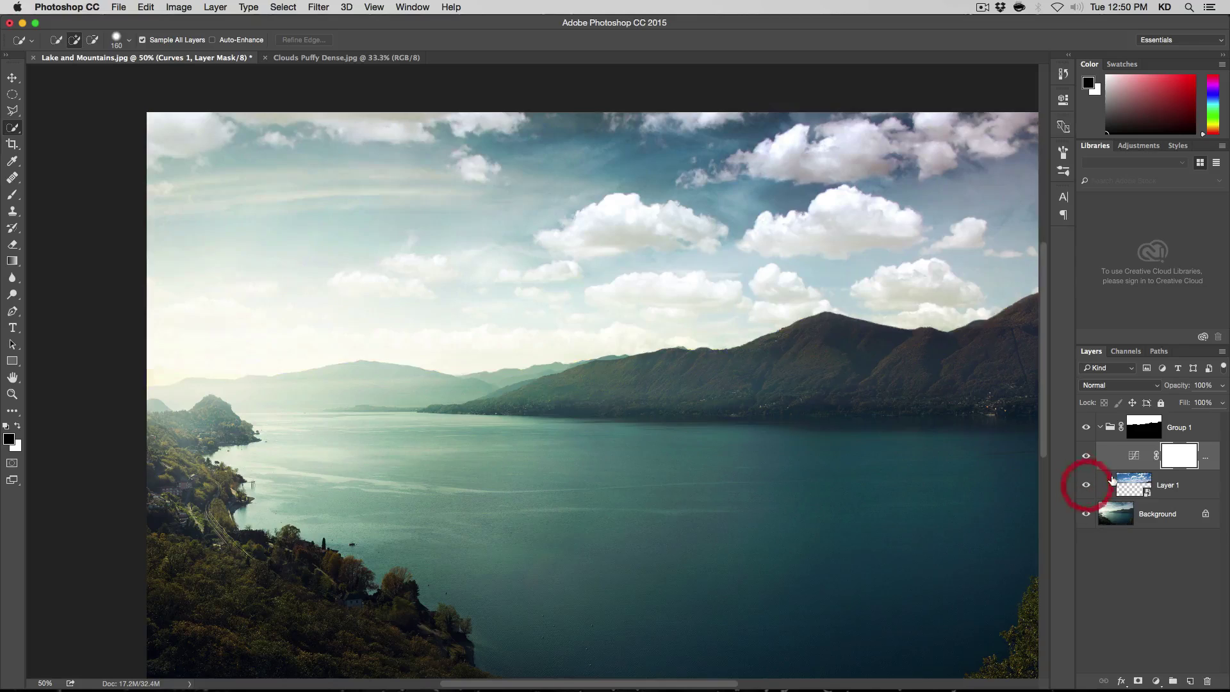
key("alt")
left_click(1134, 466, "alt")
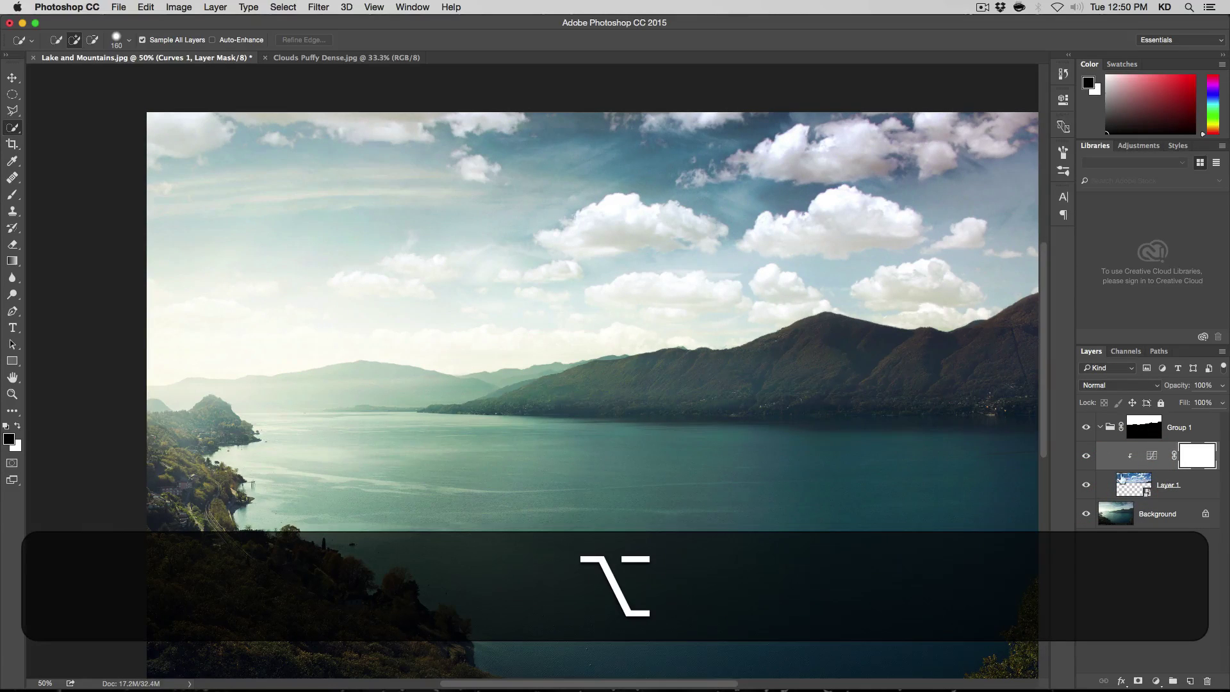
Step: Compare the result by toggling the clouds and Group 1, zoomed out to the whole image
left_click(1087, 486)
left_click(1087, 486)
left_click(1130, 481)
key("x")
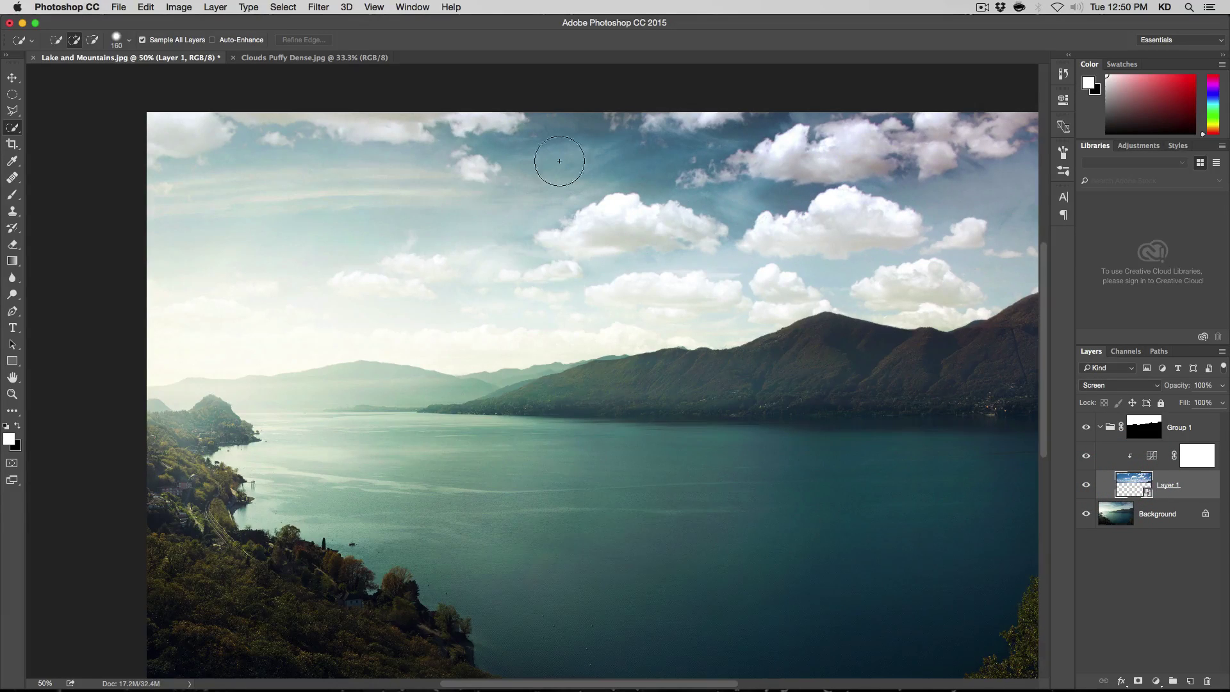
key("alt+super")
key("alt+super+minus")
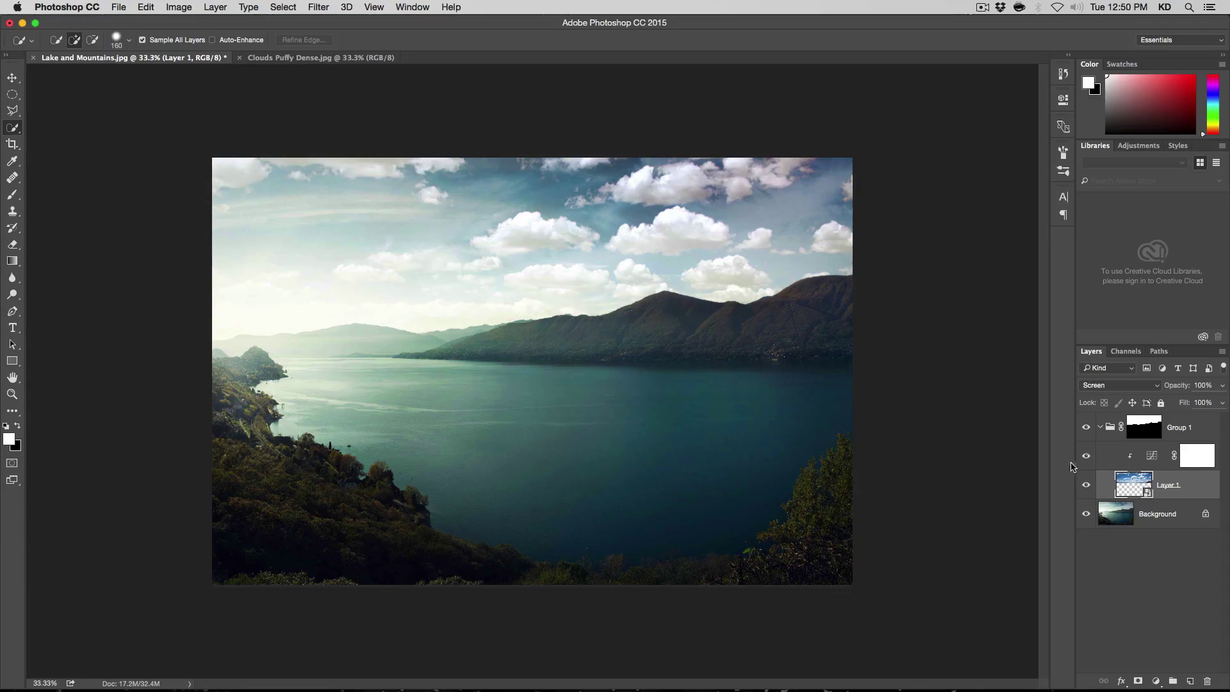
left_click(1085, 429)
left_click(1085, 429)
Step: Turn a Quick Mask gradient, from the top of the sky to the mountains, into a selection
left_click(1150, 459)
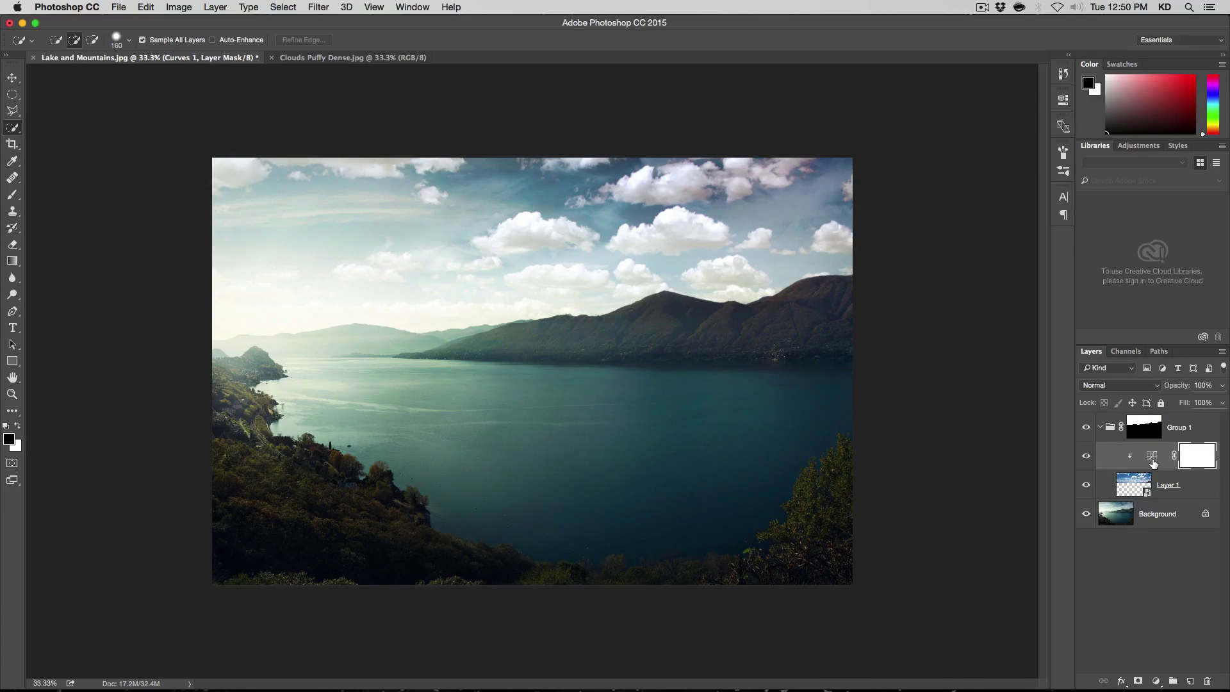
left_click(11, 466)
key("g")
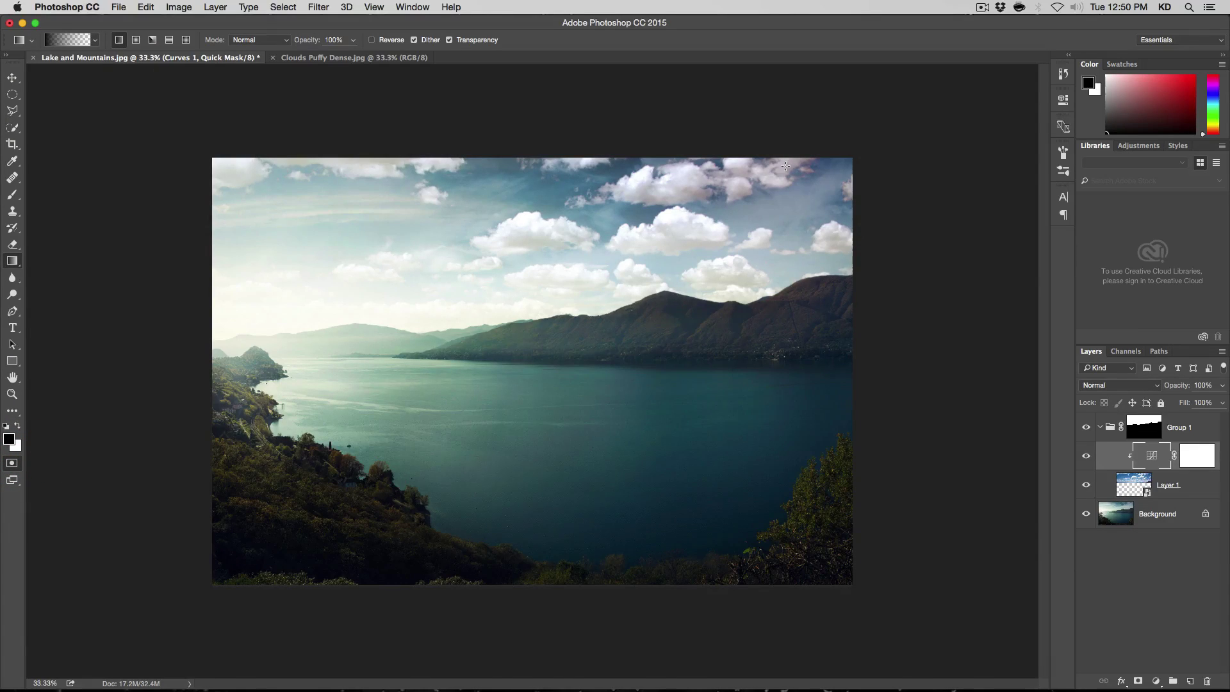
left_click_drag(837, 135, 706, 314)
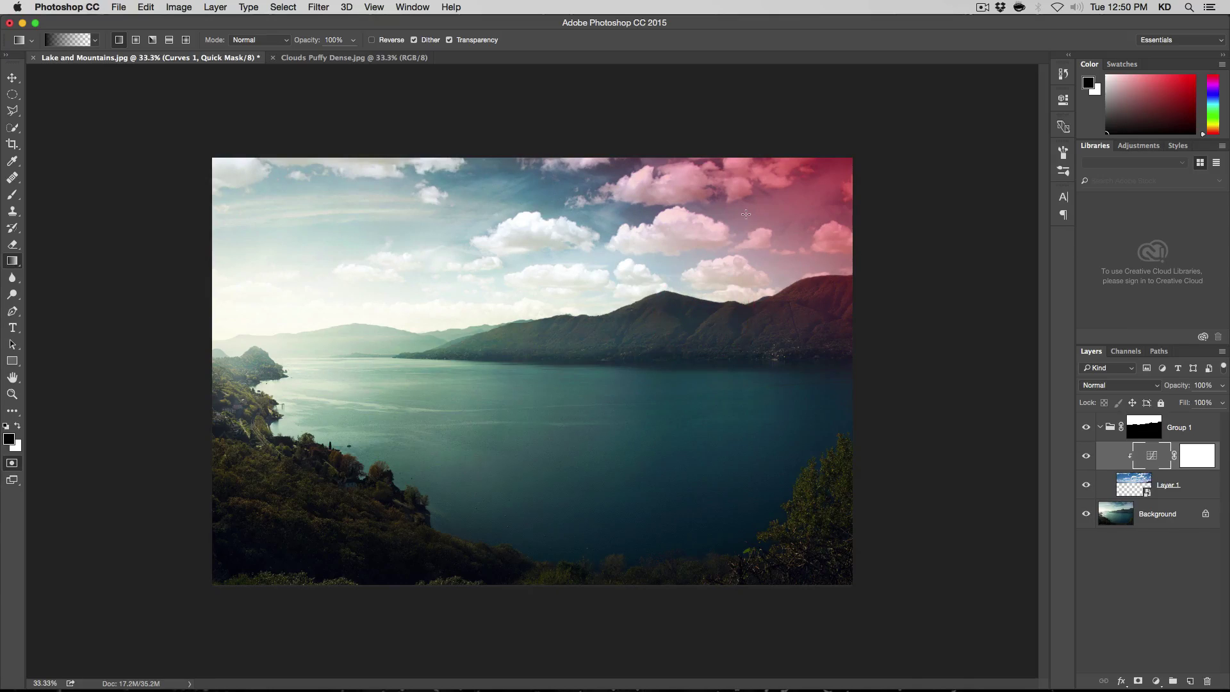
key("super+z")
left_click_drag(739, 134, 604, 348)
key("super+z")
left_click_drag(654, 145, 612, 354)
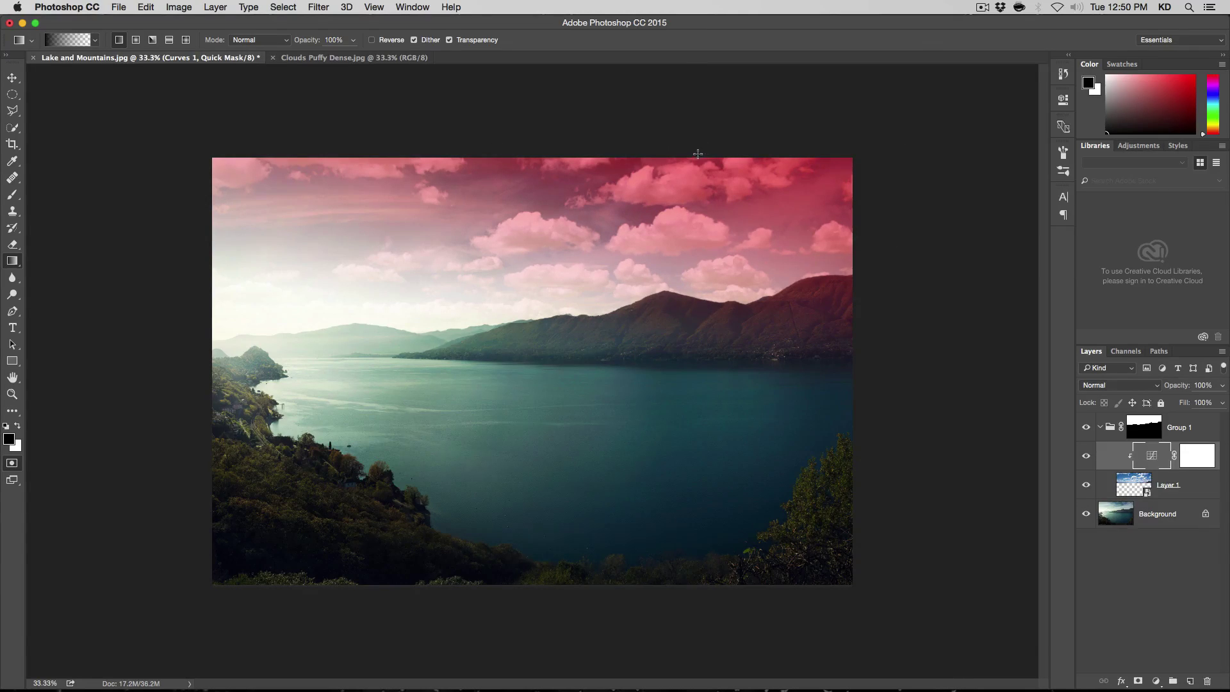
key("q")
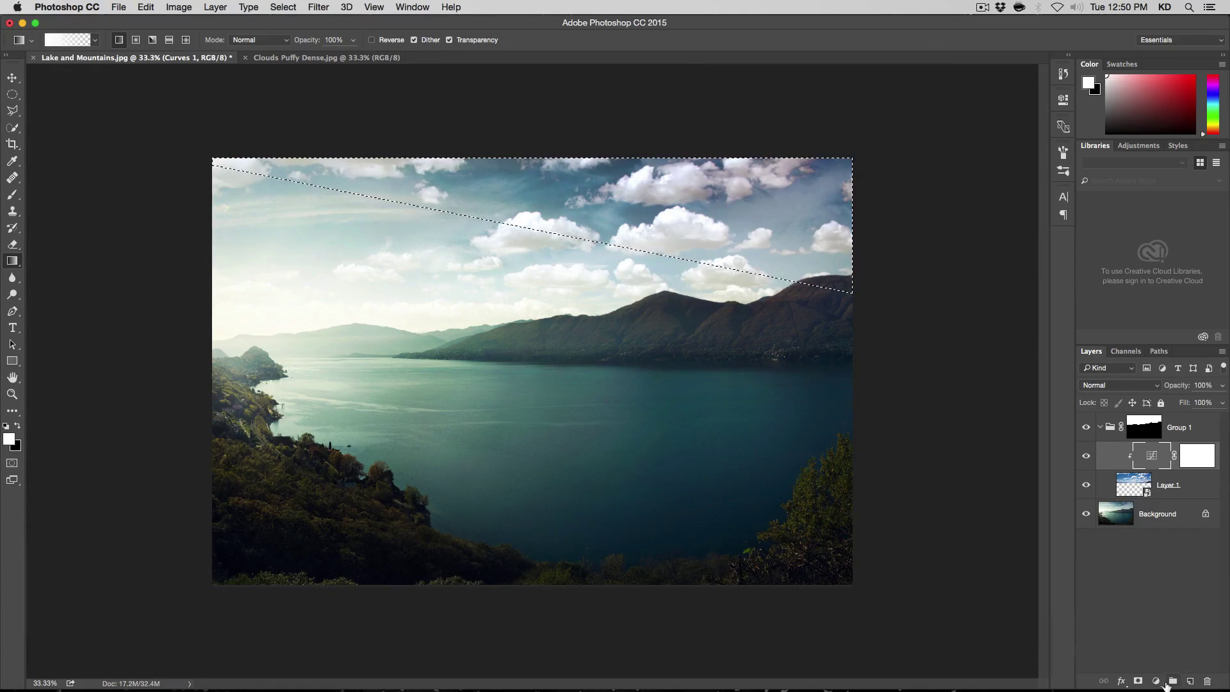
Step: Add a gradient-masked Curves 2 layer that raises the Red curve and slightly lowers Blue
left_click(1157, 681)
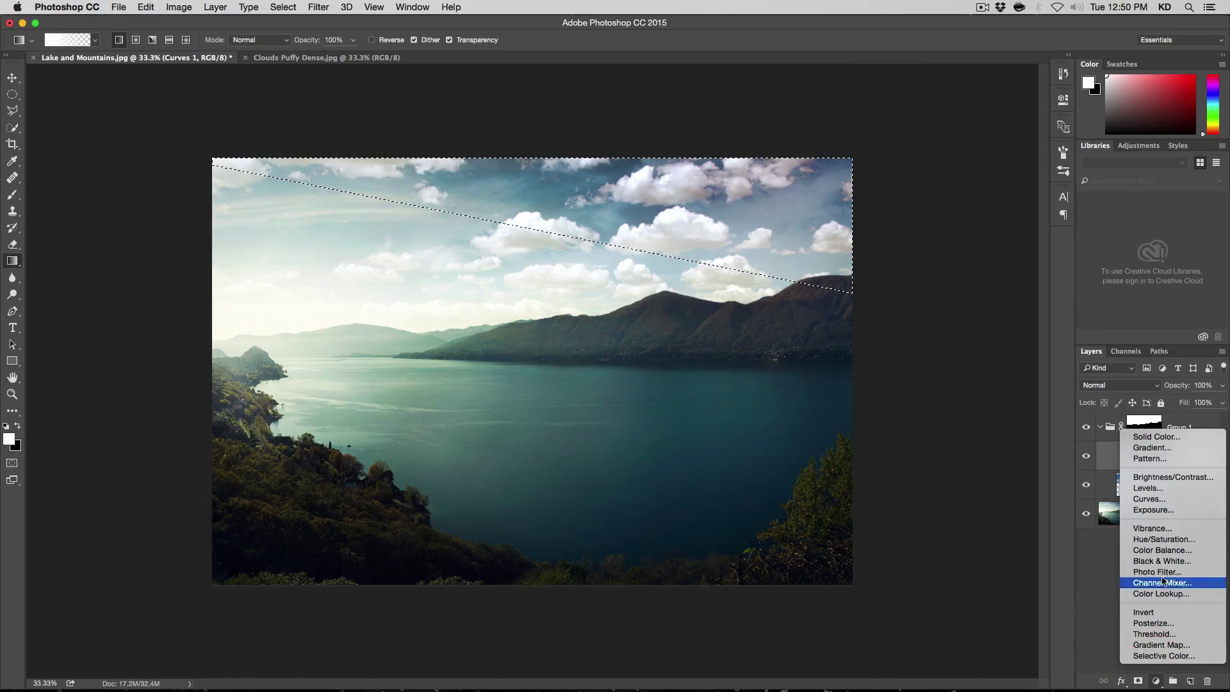
left_click(1147, 499)
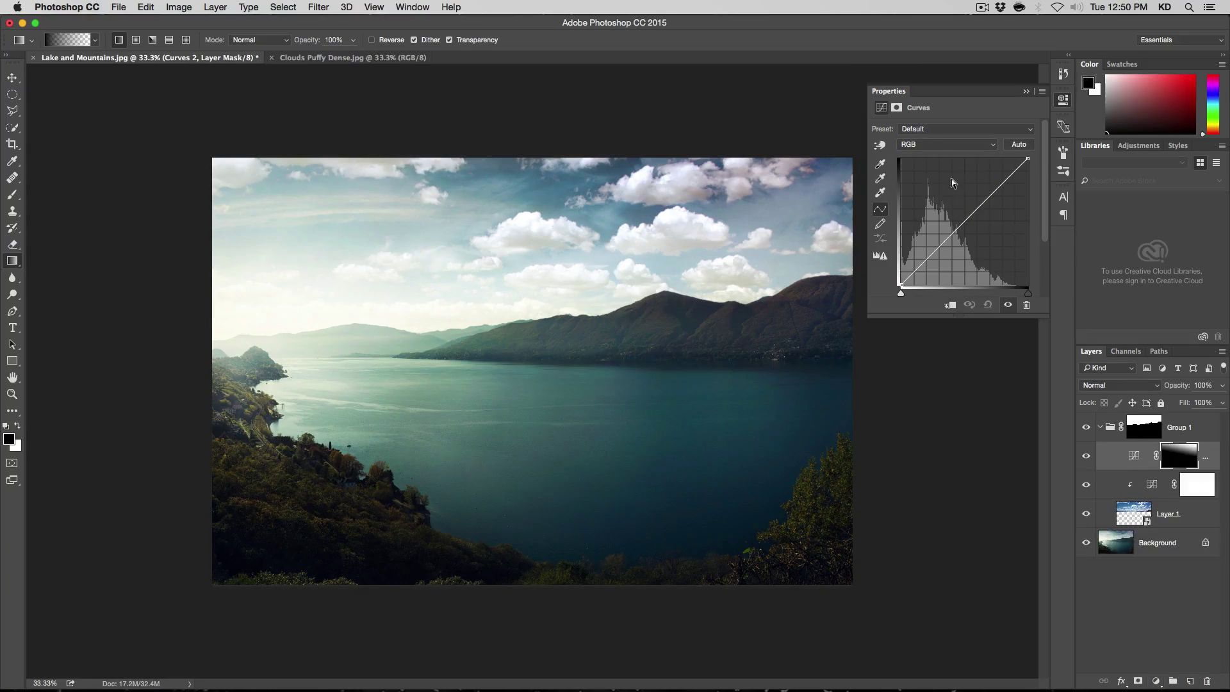
left_click(943, 144)
left_click(910, 154)
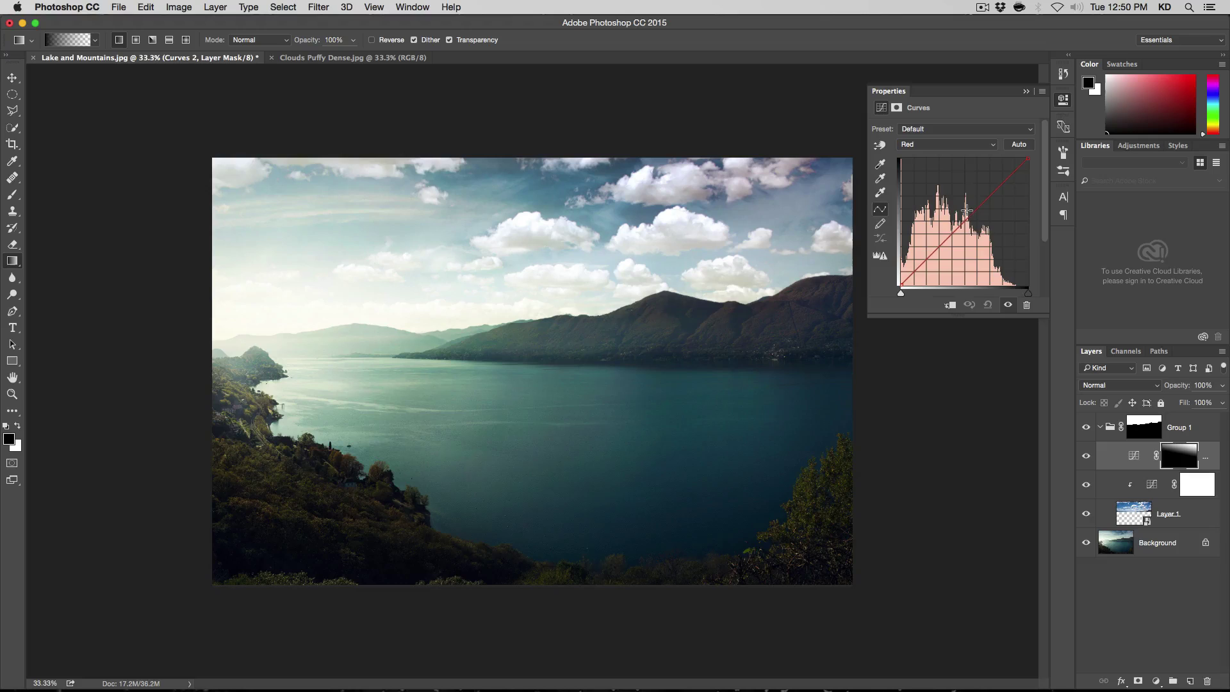
left_click_drag(966, 214, 959, 212)
left_click(929, 145)
left_click(929, 169)
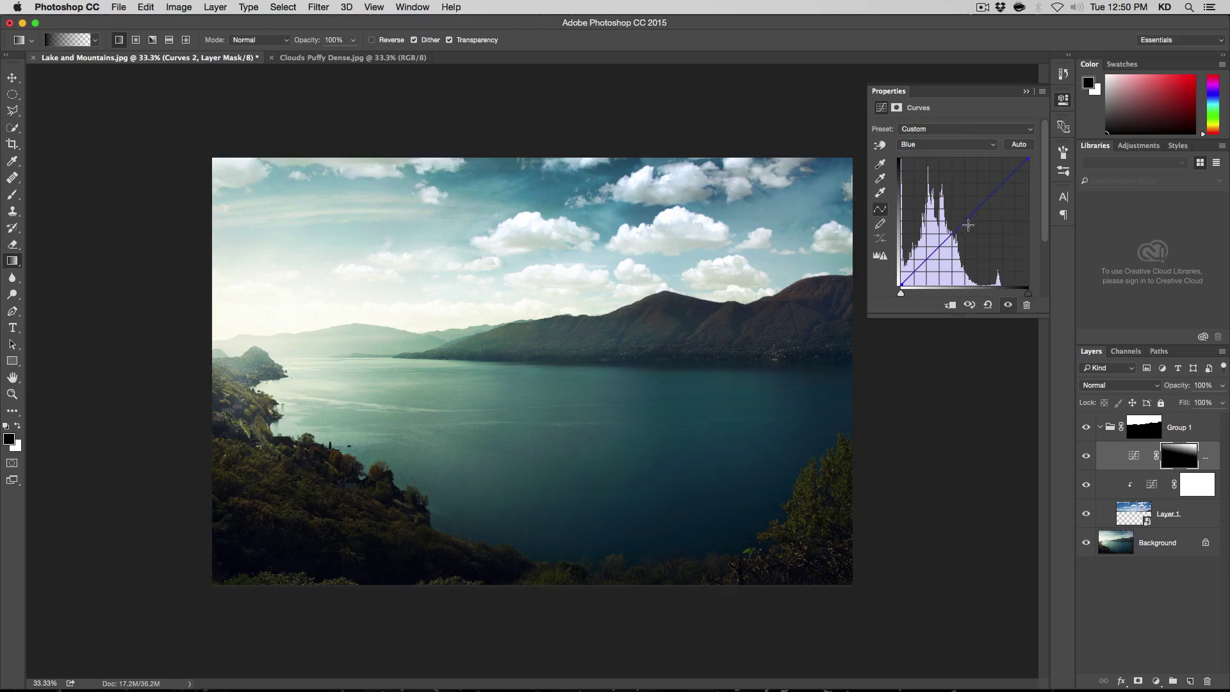
mouse_move(968, 221)
left_mouse_down()
mouse_move(979, 232)
mouse_move(961, 203)
mouse_move(971, 218)
left_mouse_up()
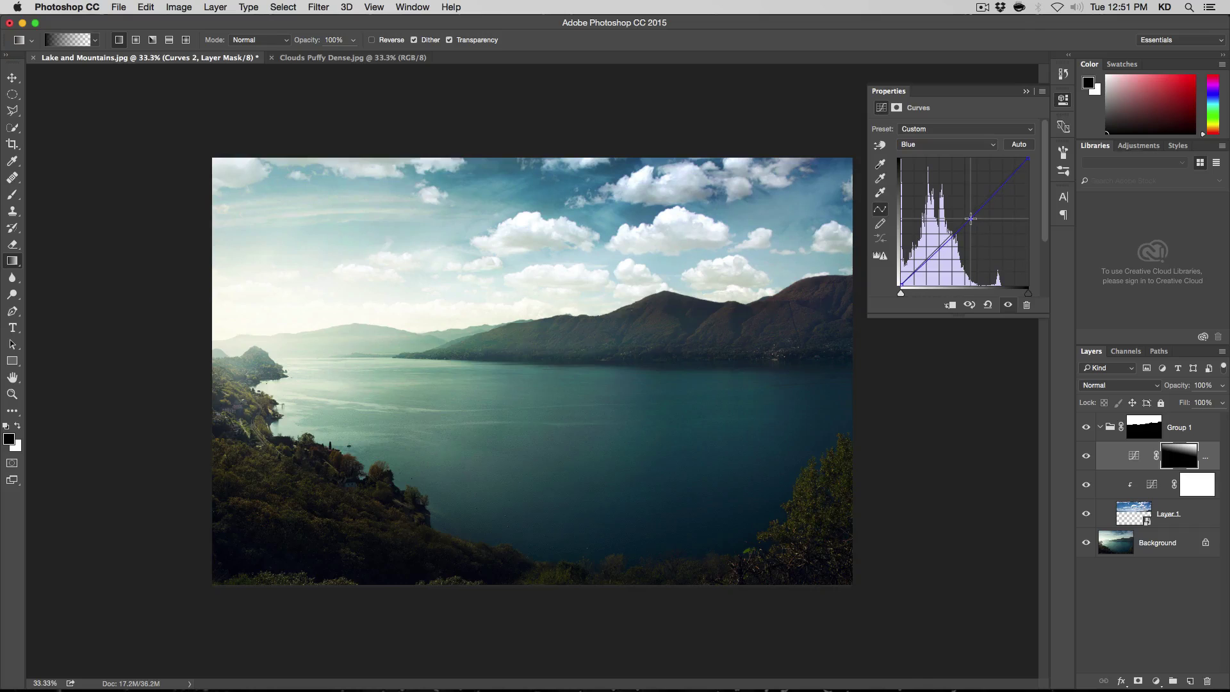
Step: Toggle Curves 2 and the clouds group to compare, then close Properties and select Group 1
left_click(1086, 455)
left_click(1086, 456)
left_click(1087, 456)
left_click(1087, 456)
left_click(1084, 433)
left_click(1084, 433)
left_click(1084, 433)
left_click(1084, 433)
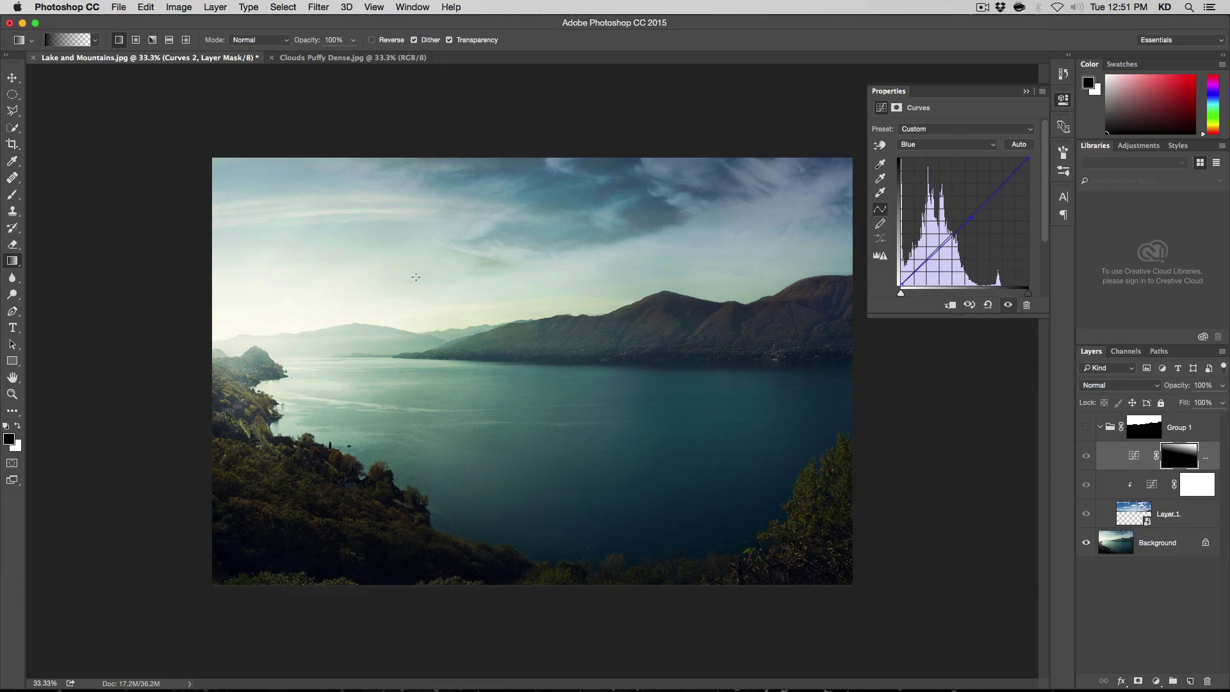
left_click(1087, 428)
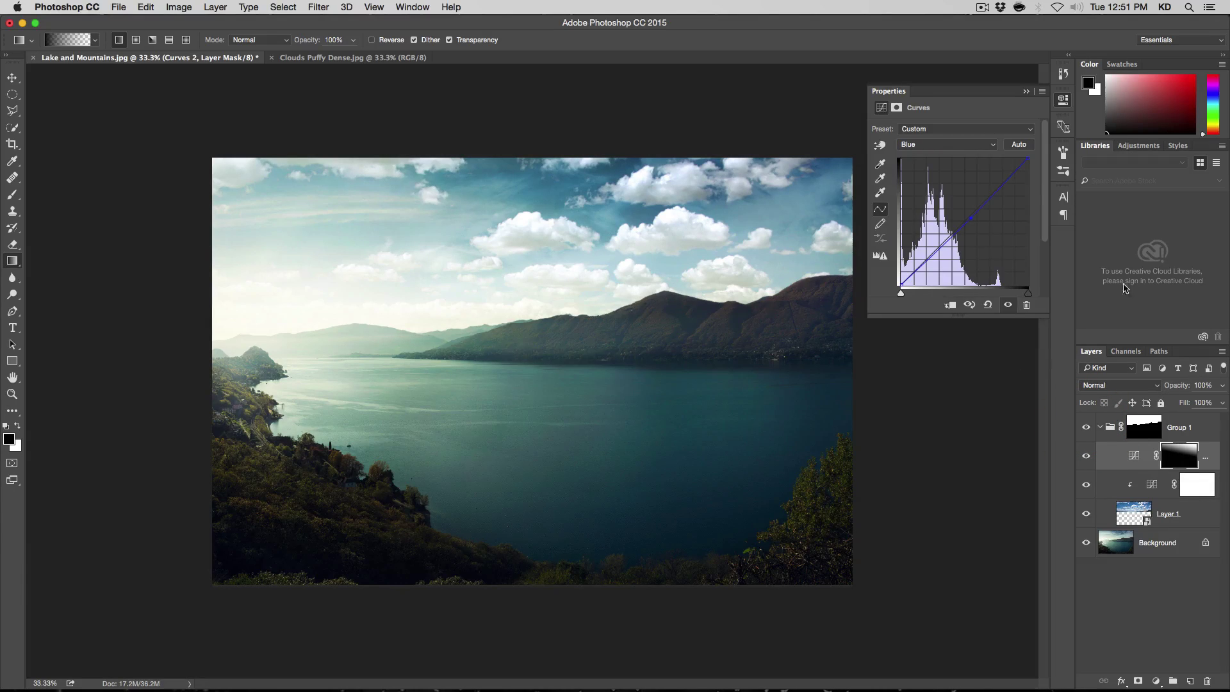
left_click(1062, 101)
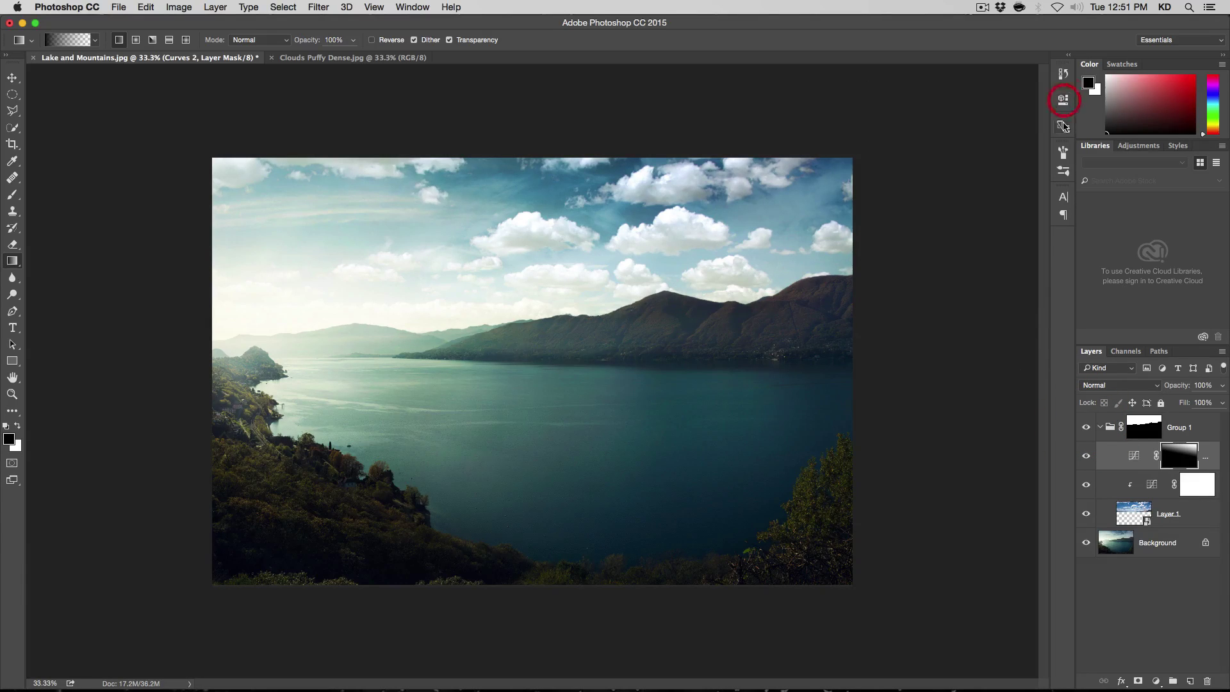
left_click(1109, 427)
Step: Save the composite as Lake and Mountains.psd in Photoshop format with layers
key("shift+super+s")
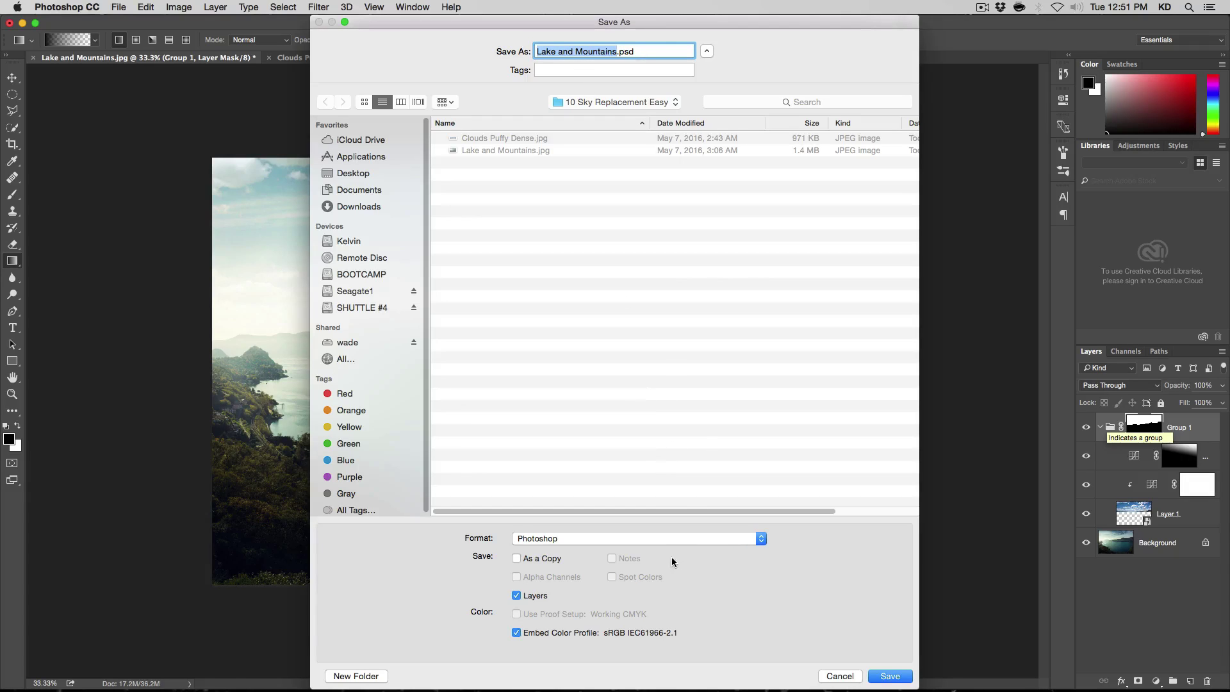
left_click(890, 676)
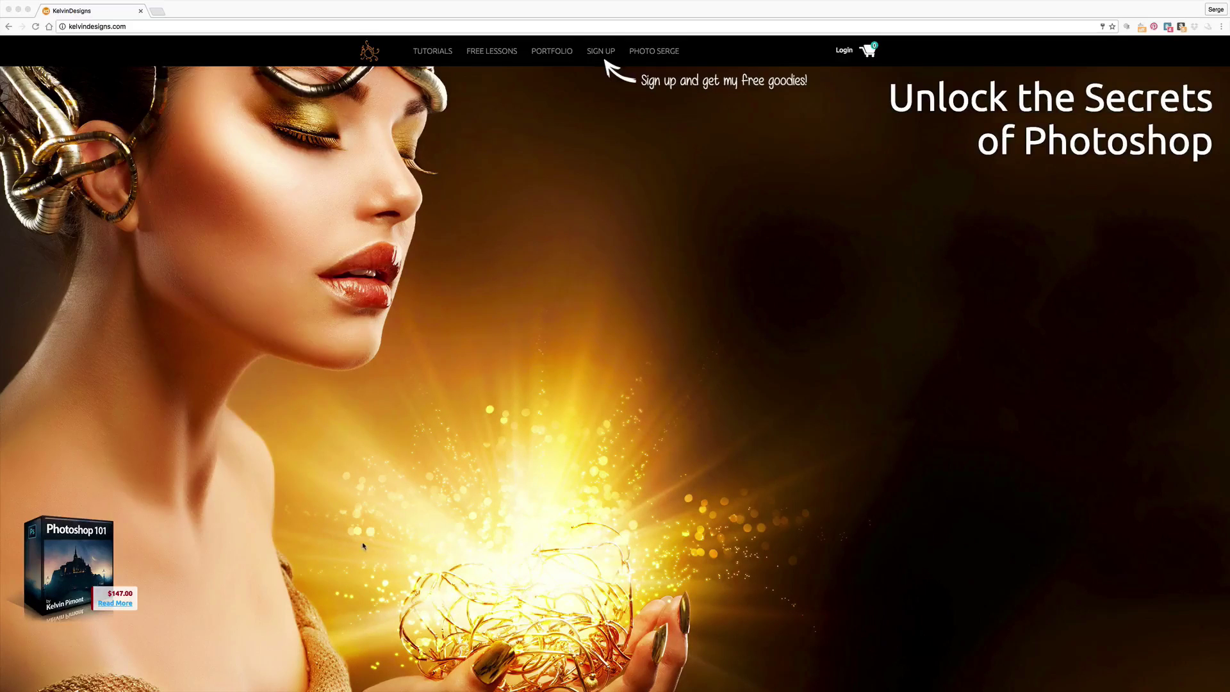
Step: Open the Photoshop 101 course from KelvinDesigns Tutorials and enlarge its NYC Before image
left_click(97, 554)
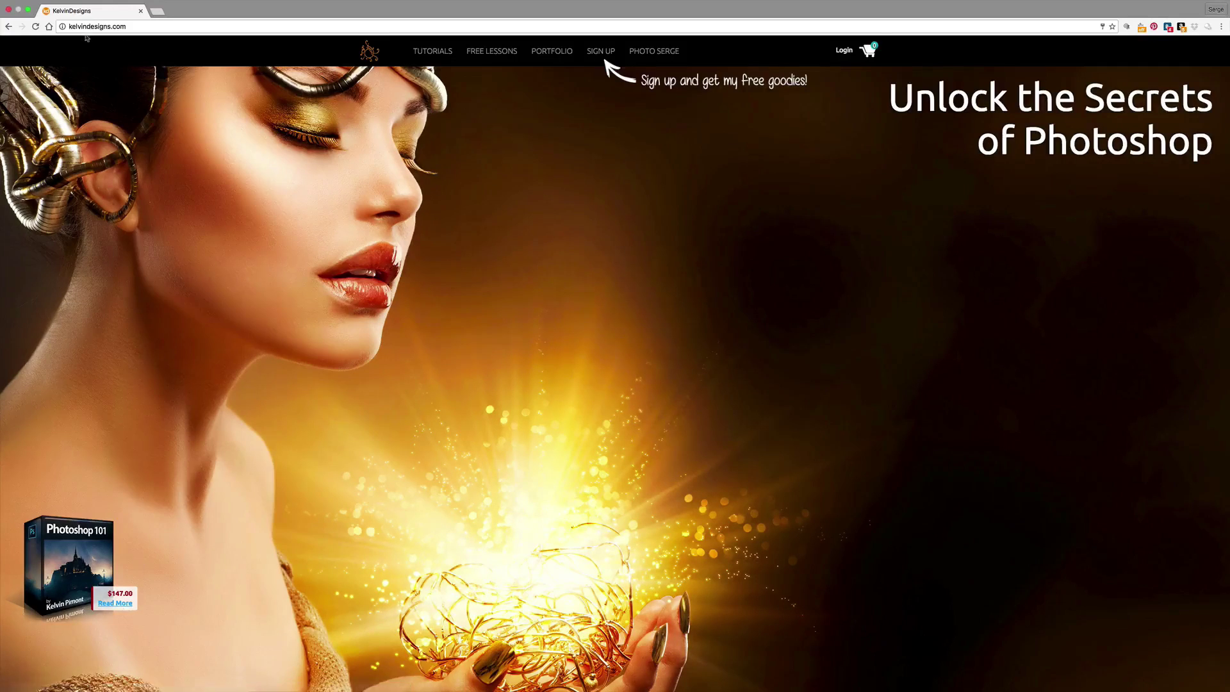
left_click(421, 54)
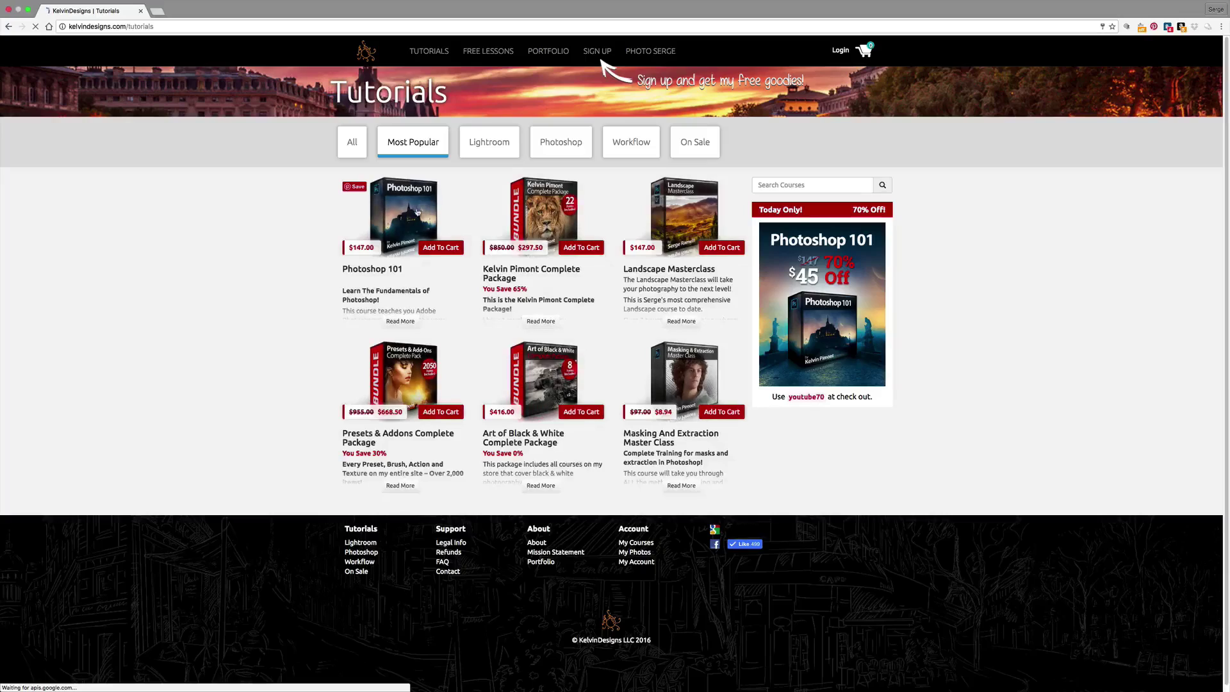
left_click(417, 212)
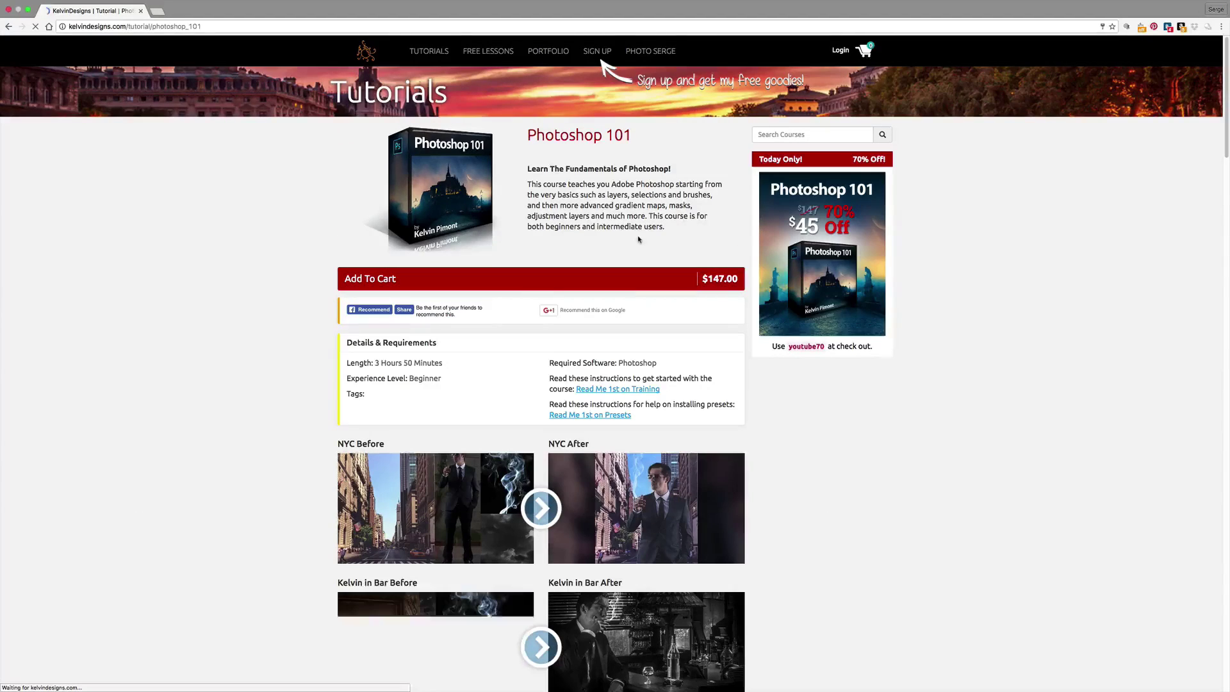
scroll(884, 456, "down", 1)
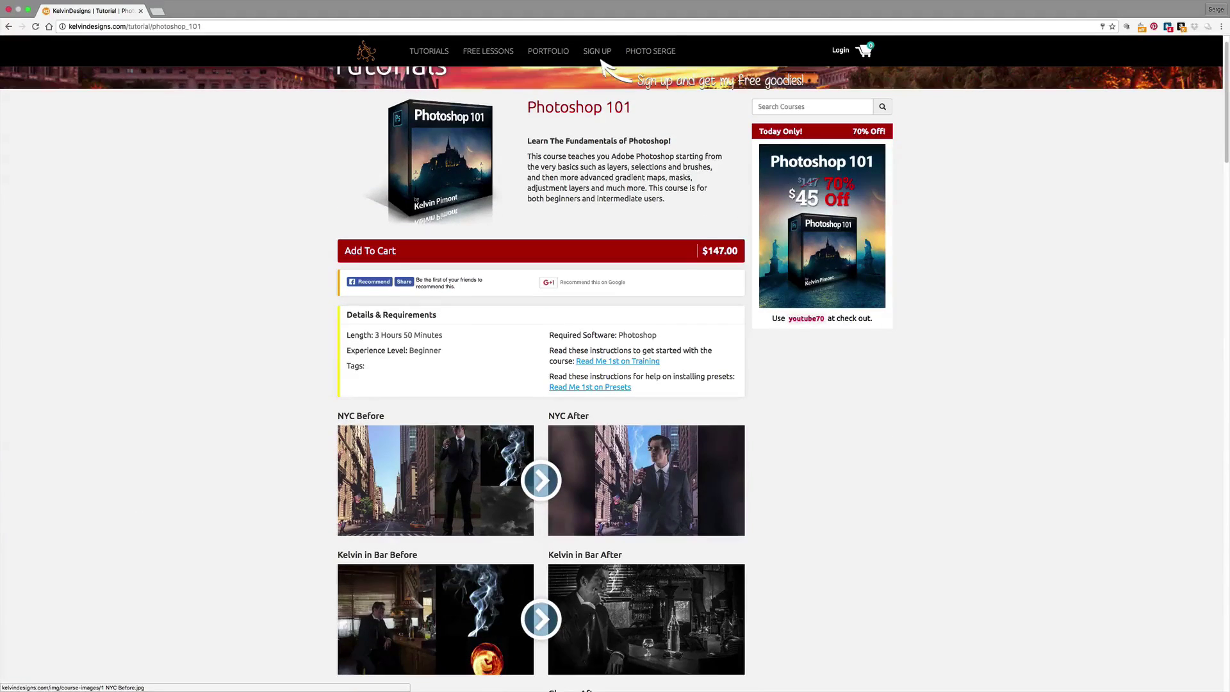
left_click(494, 459)
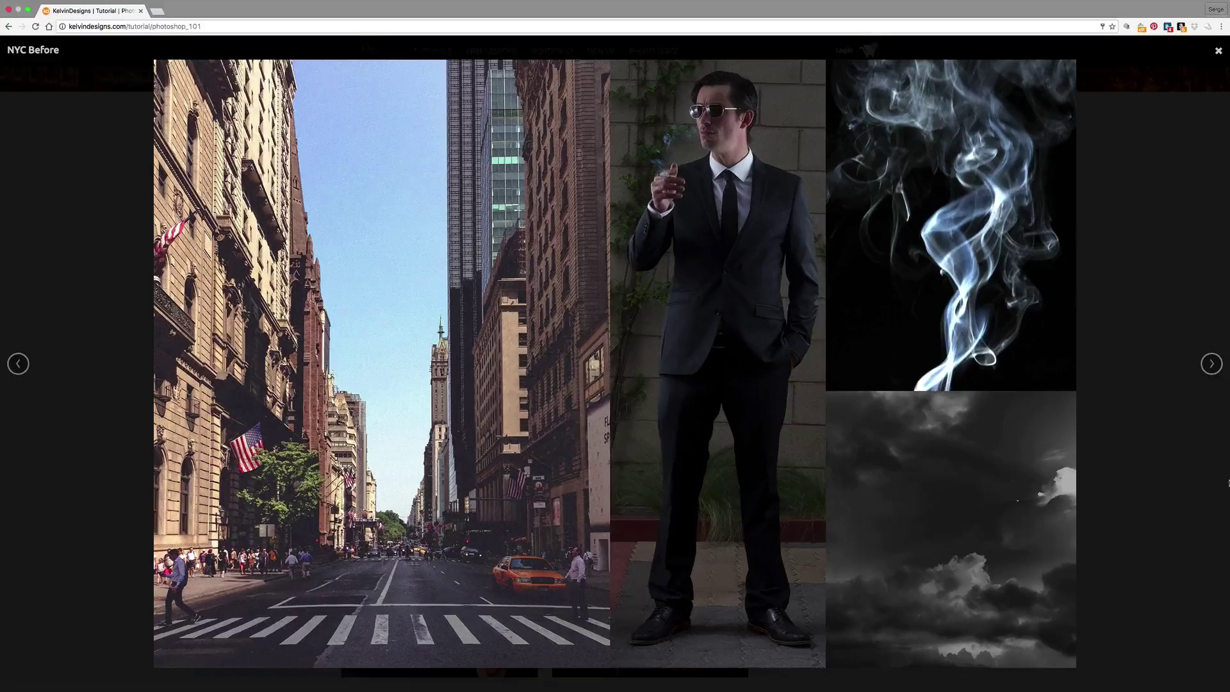
Step: Step from NYC After through the Kelvin in Bar, Glasses, Bone and Mont Saint Michel pairs to Church Before
key("Right")
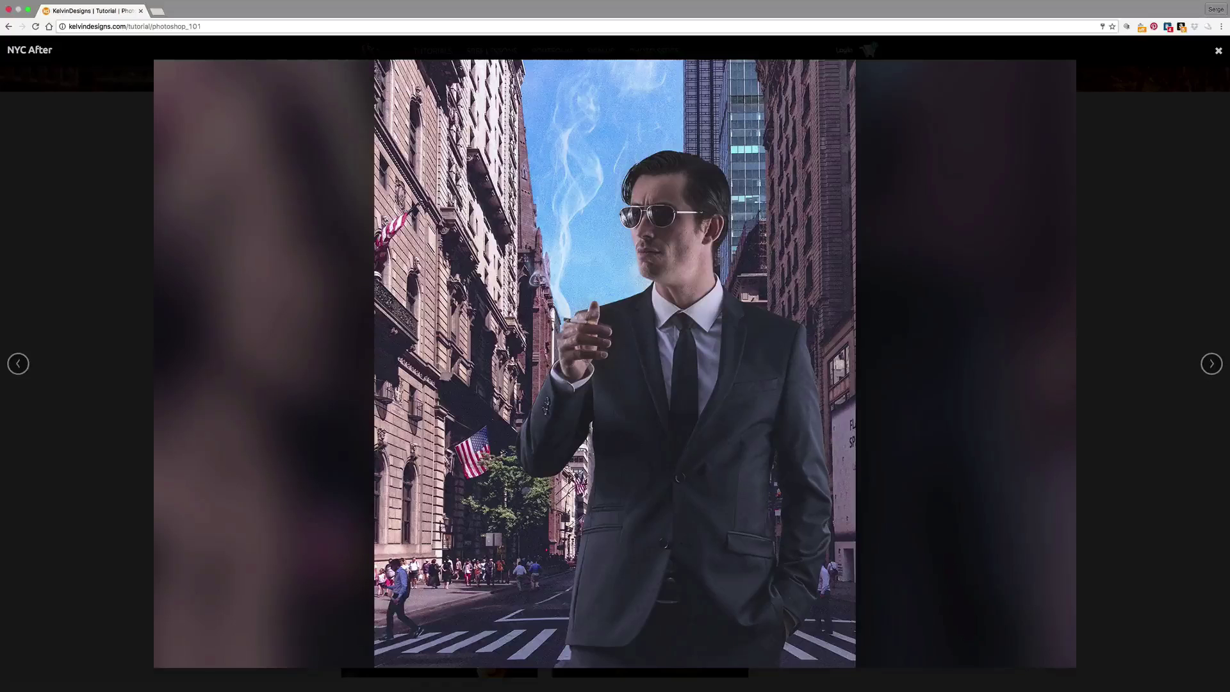
key("Right")
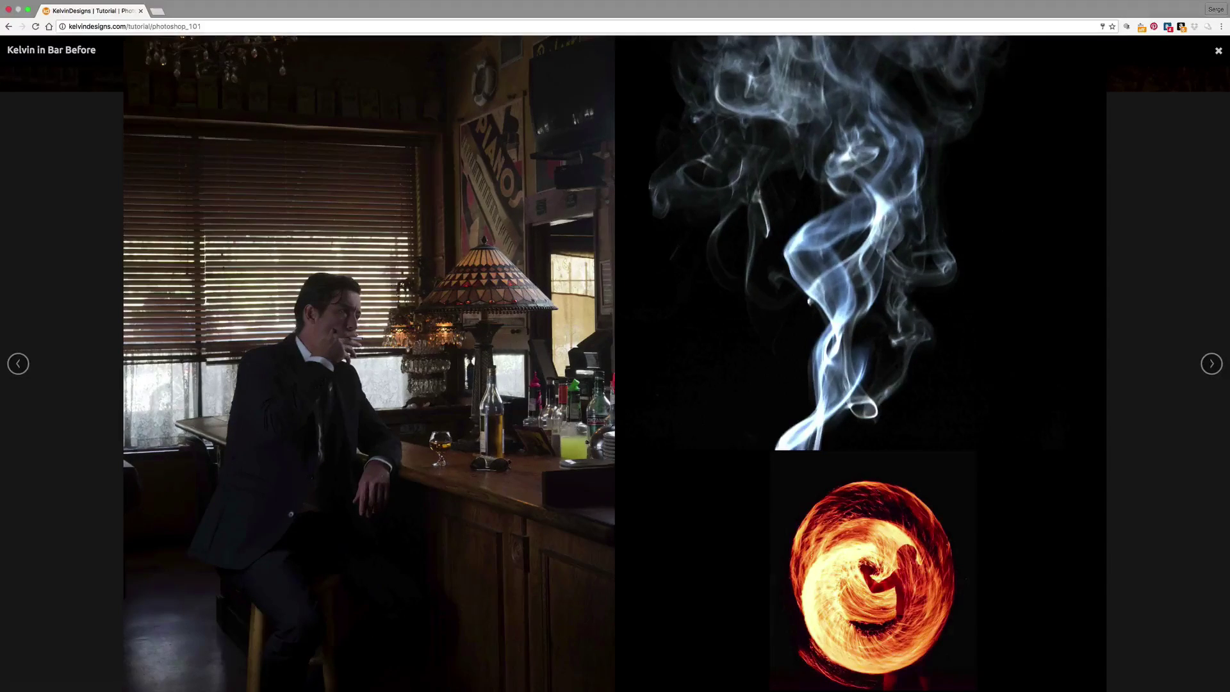
key("Right")
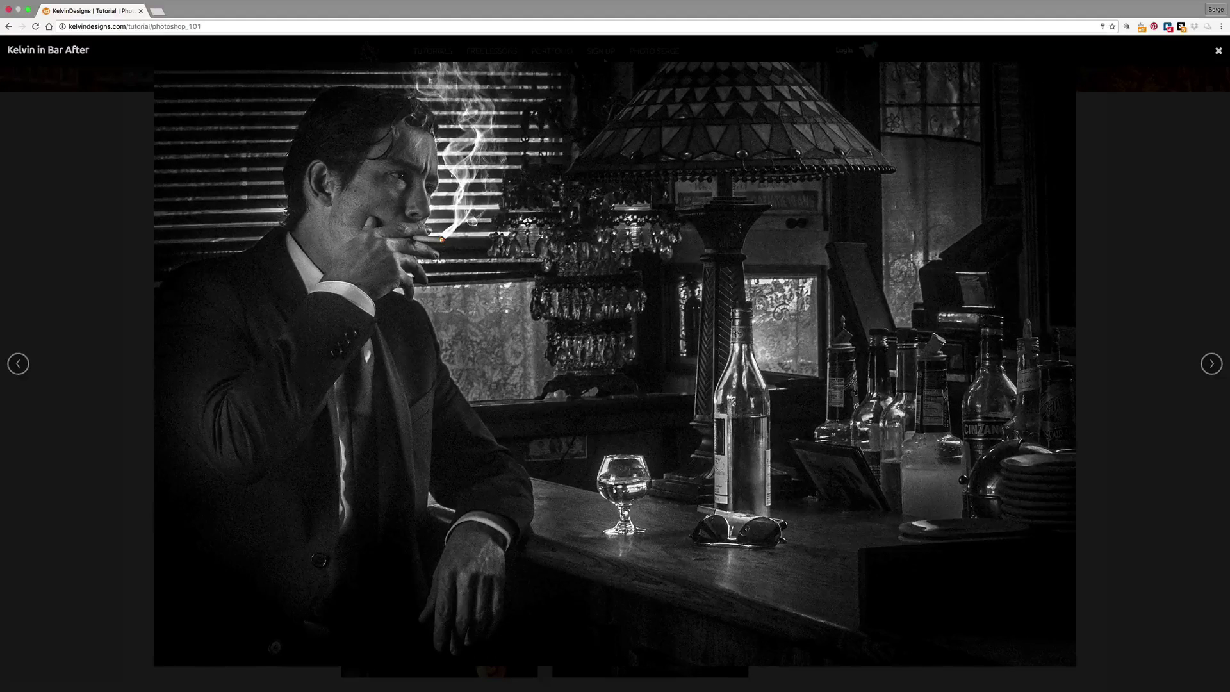
key("Right")
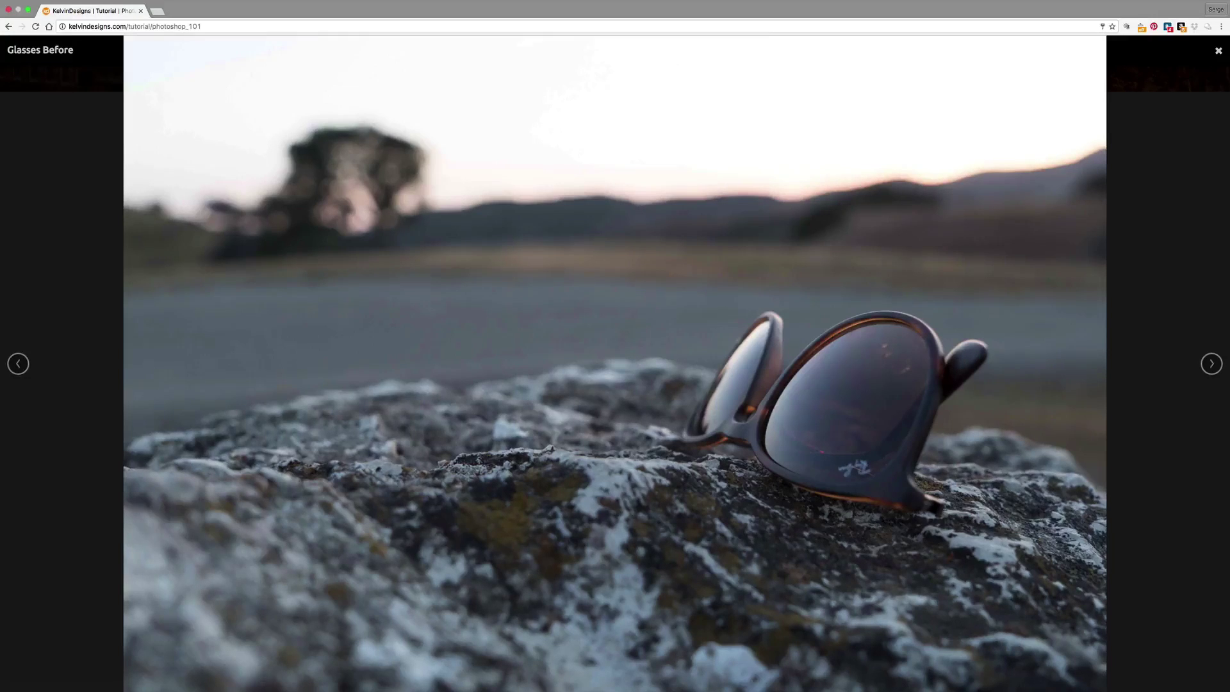
key("Right")
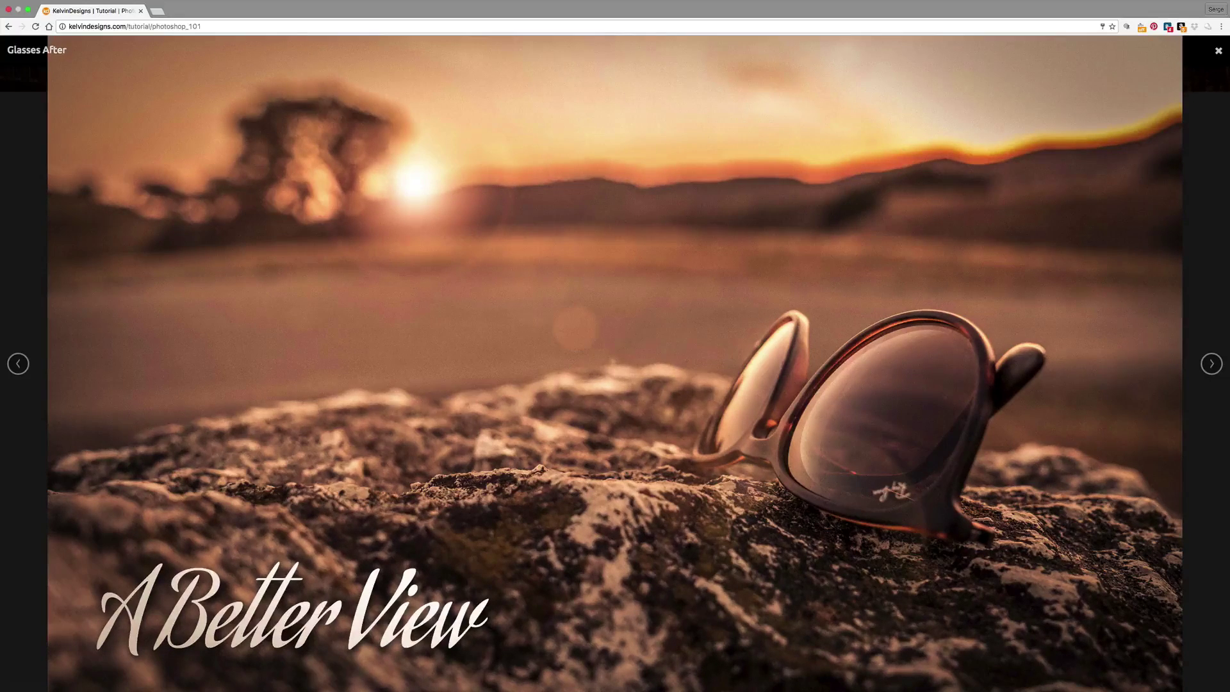
key("Right")
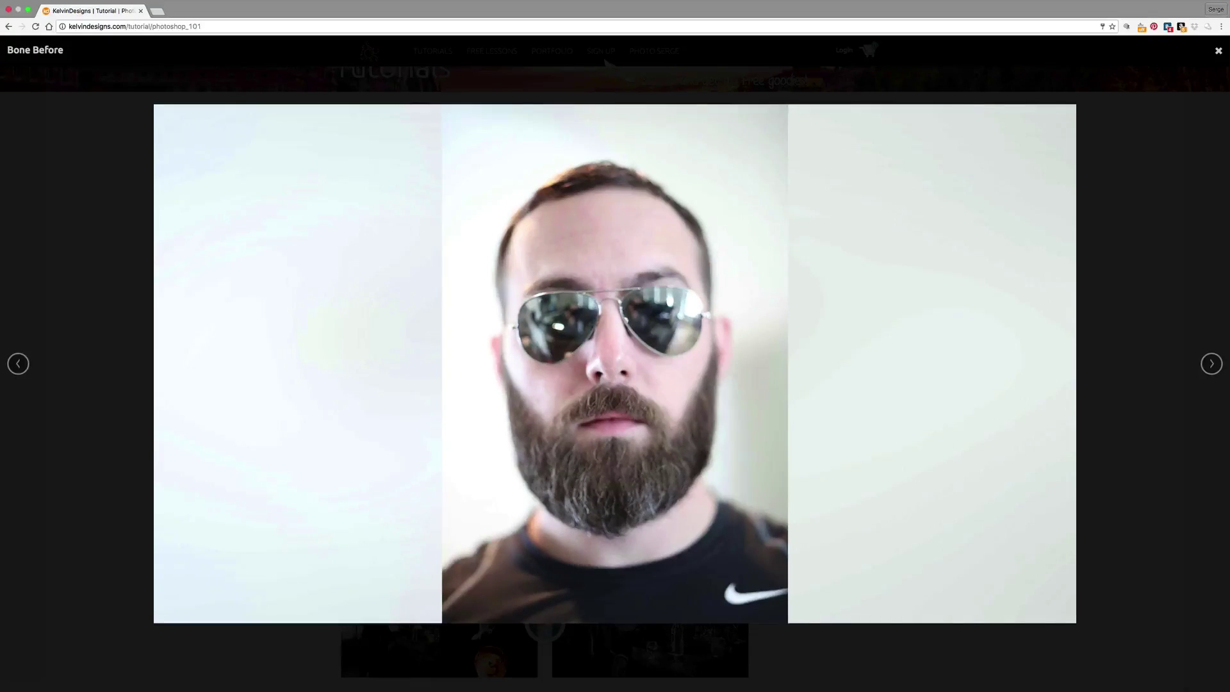
key("Right")
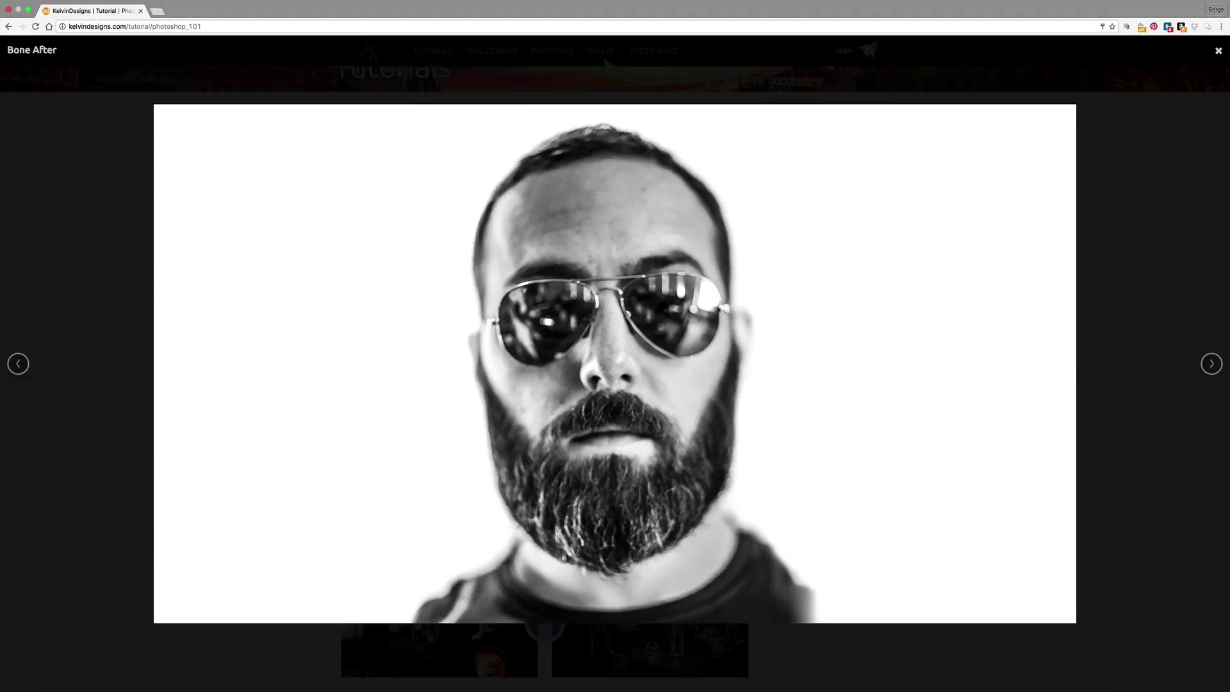
key("Right")
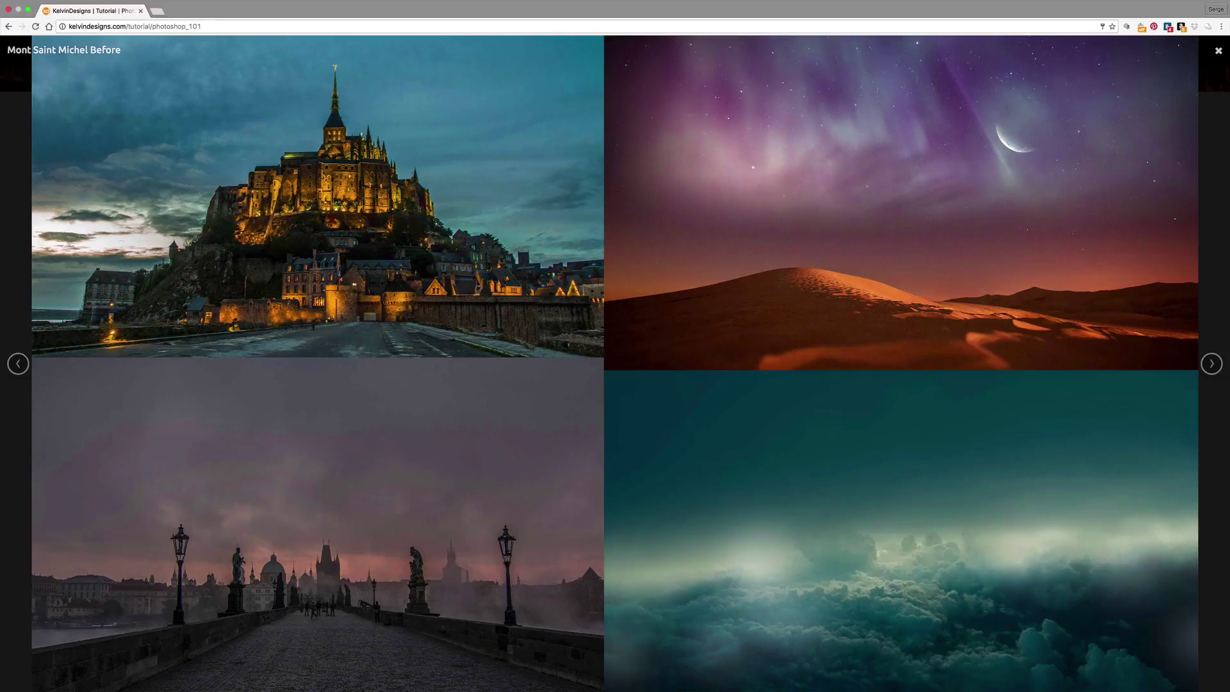
key("Right")
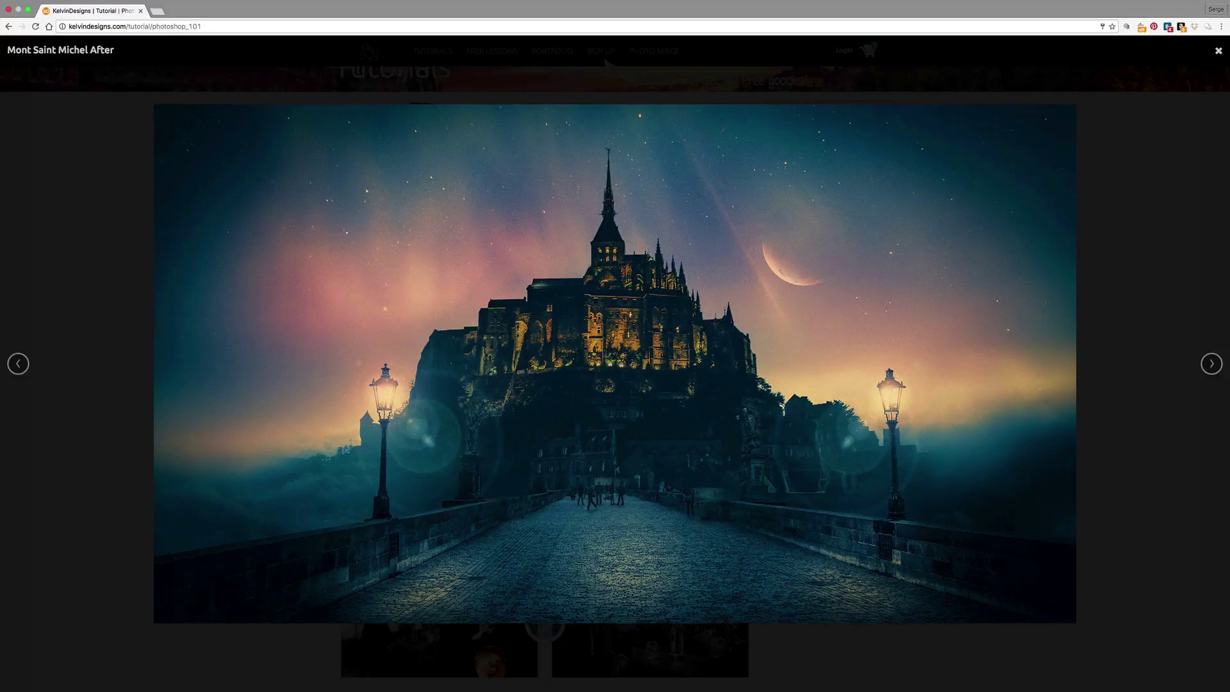
key("Right")
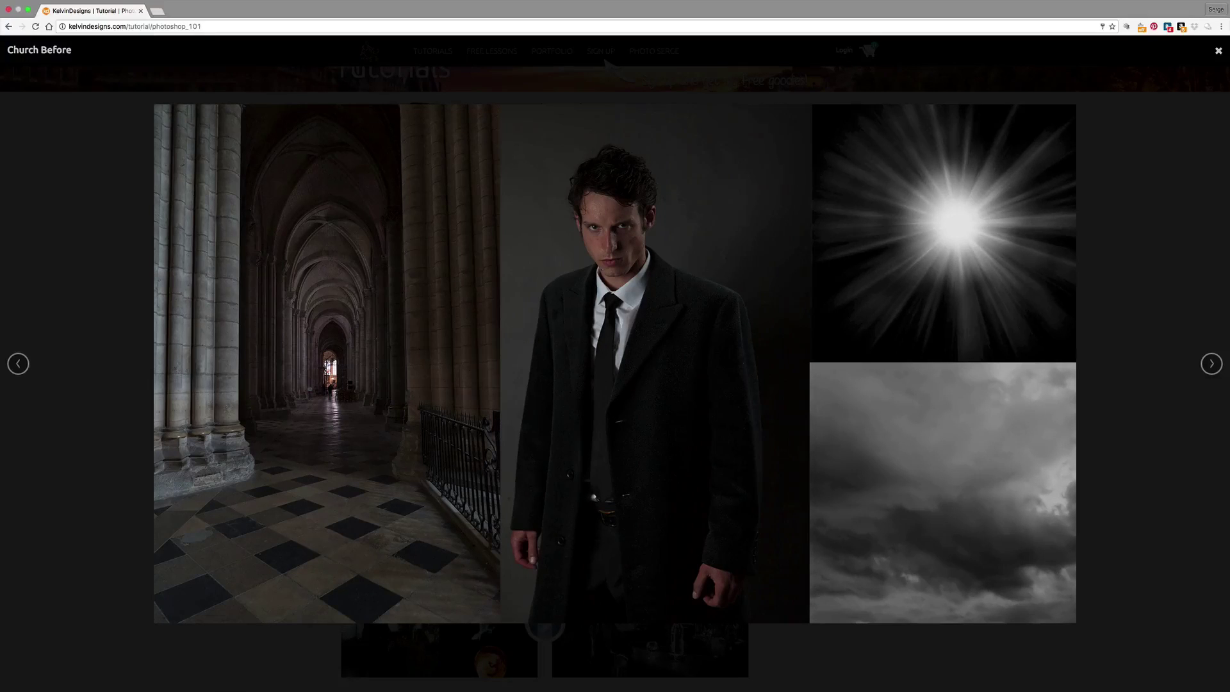
Step: Advance from Church After through the Ansel, Sequoia and John pairs to Lake and Mountains Before
key("Right")
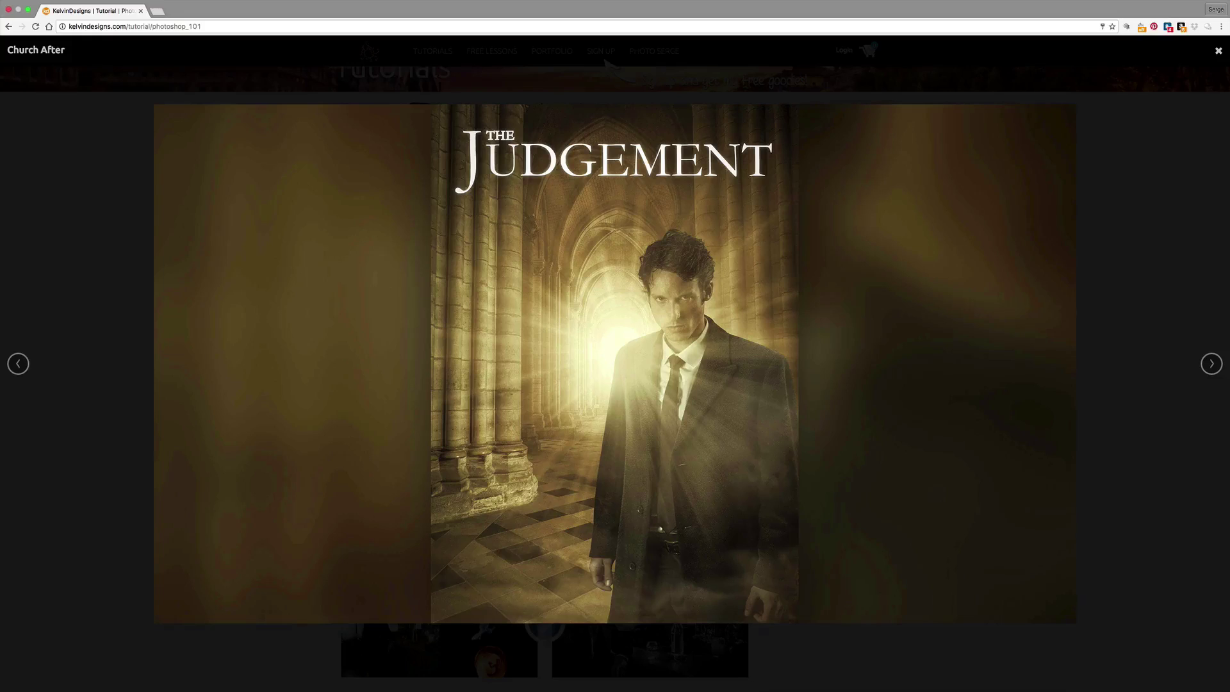
key("Right")
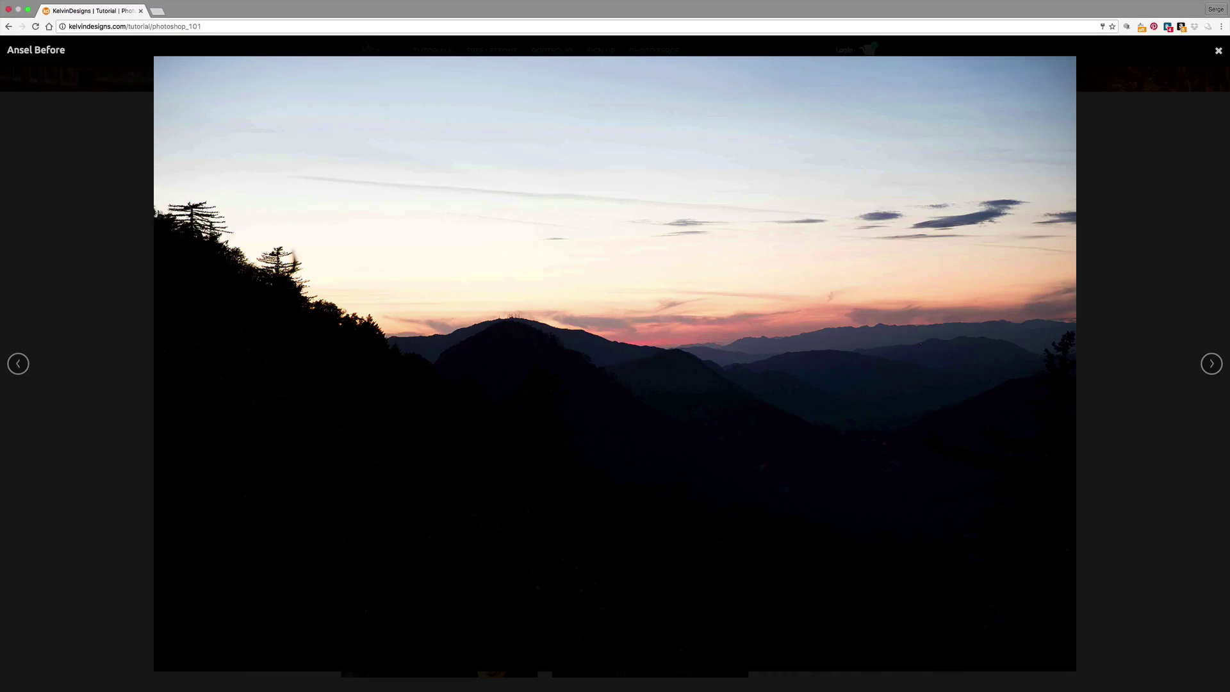
key("Right")
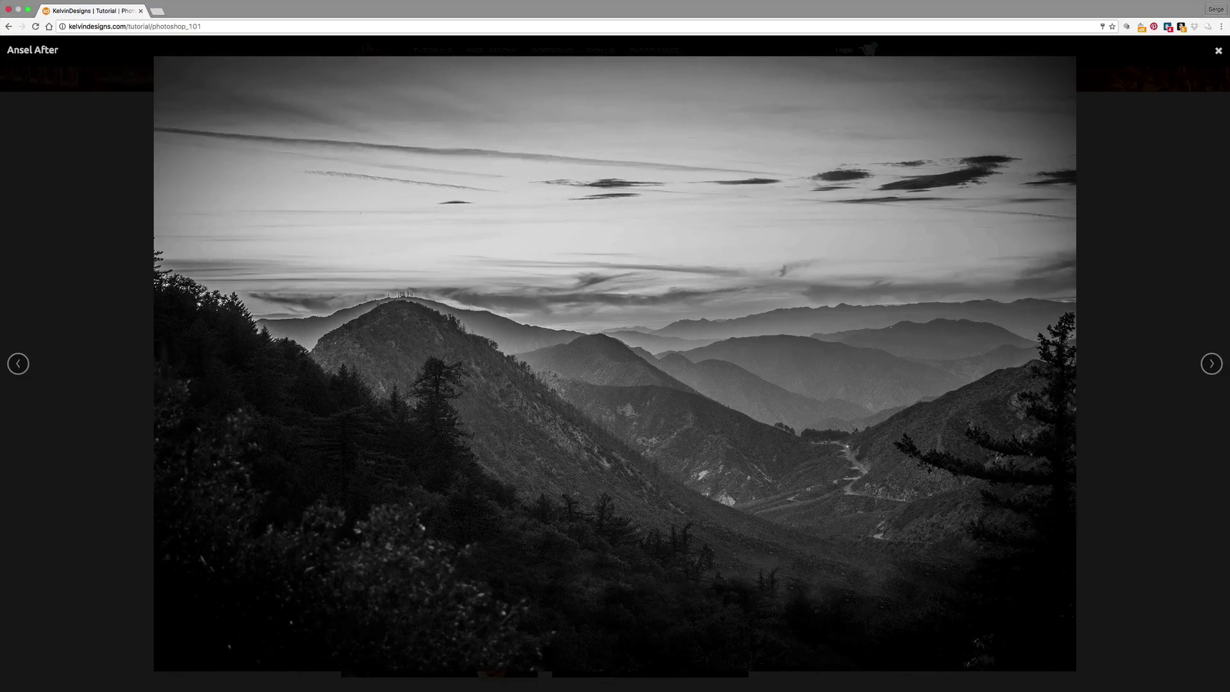
key("Right")
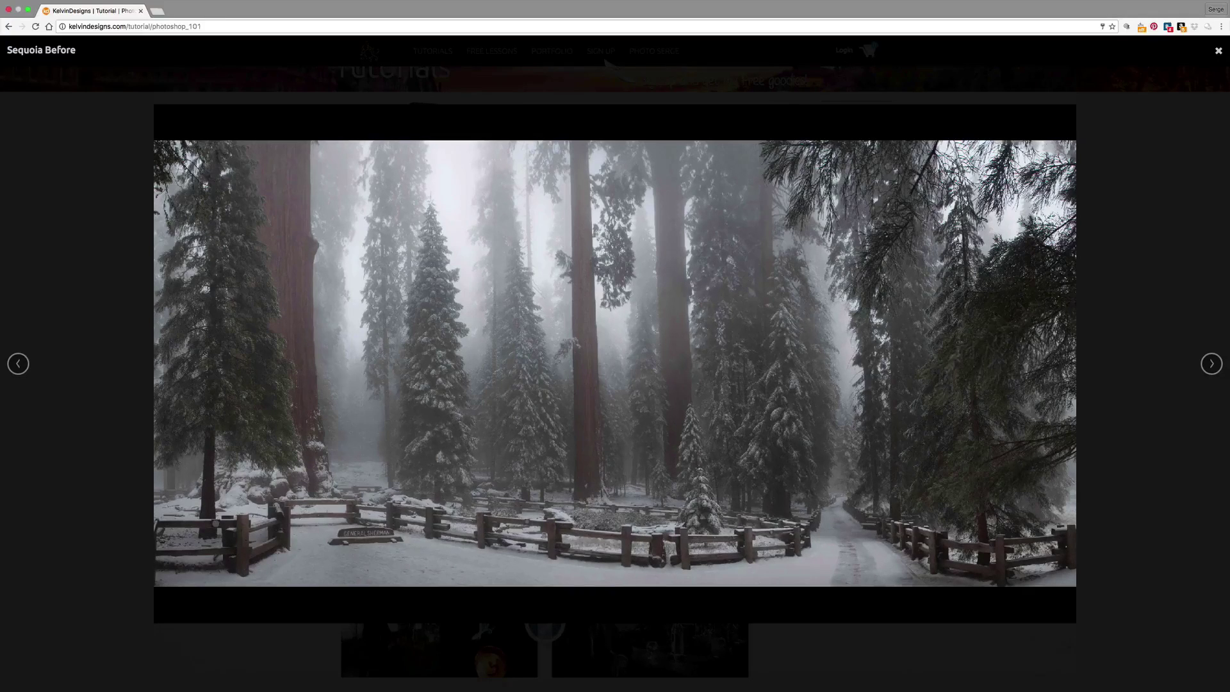
key("Right")
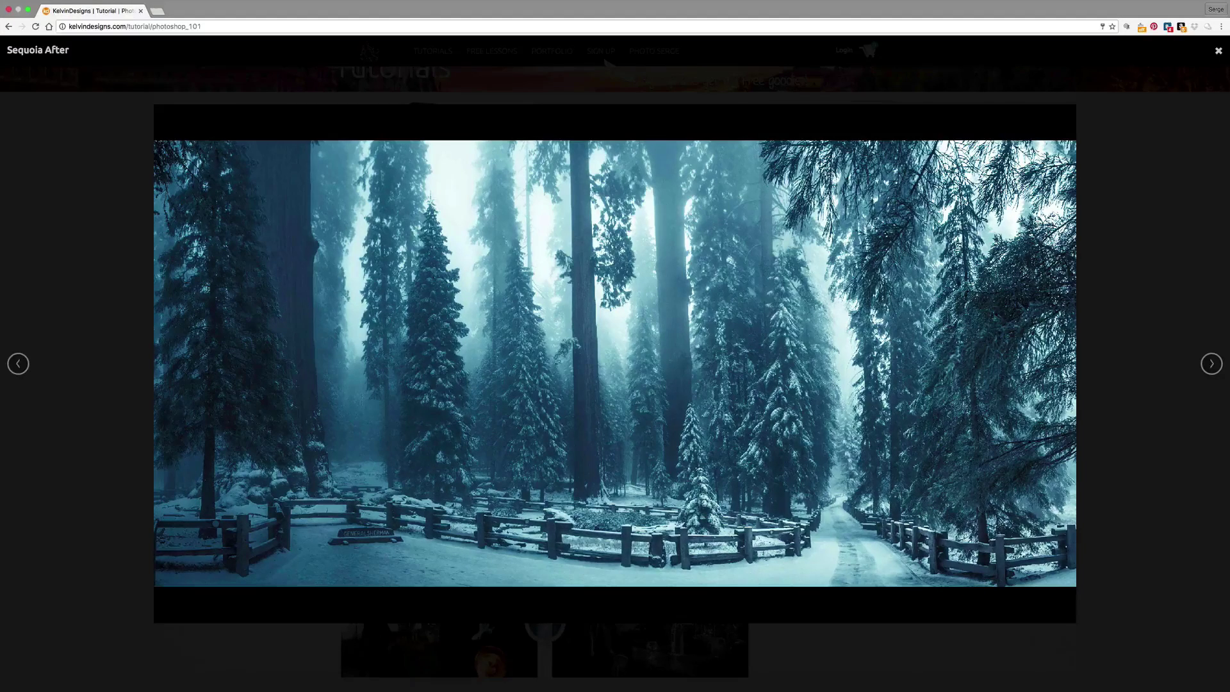
key("Right")
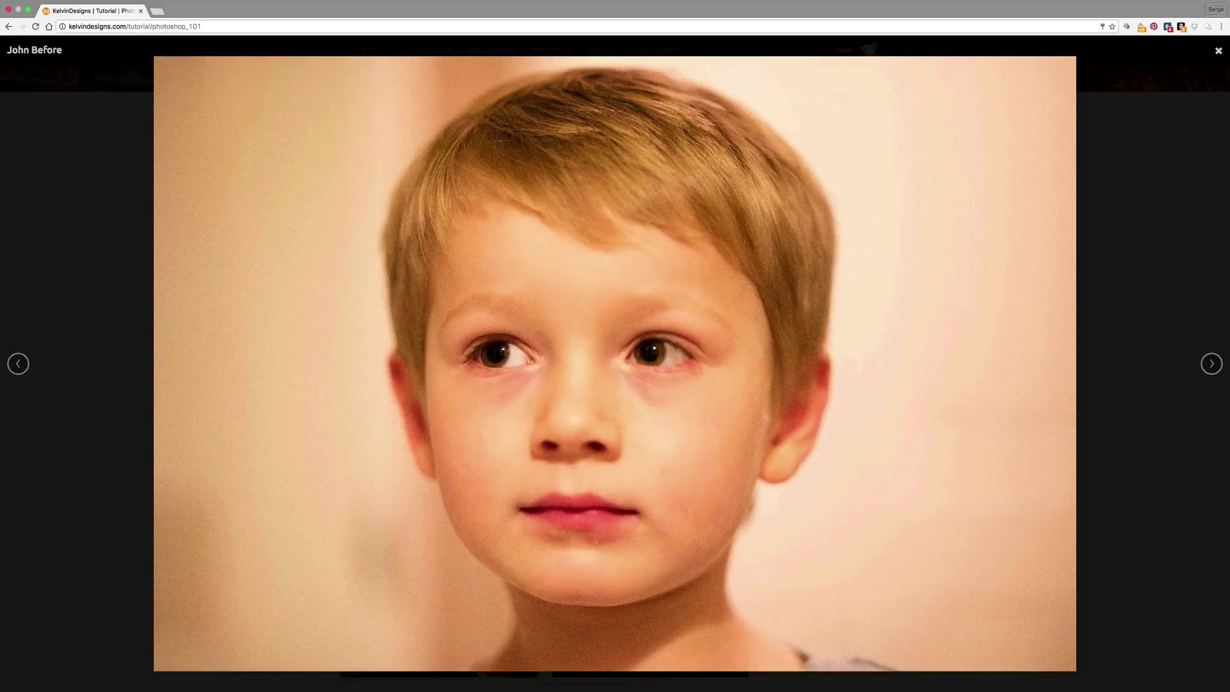
key("Right")
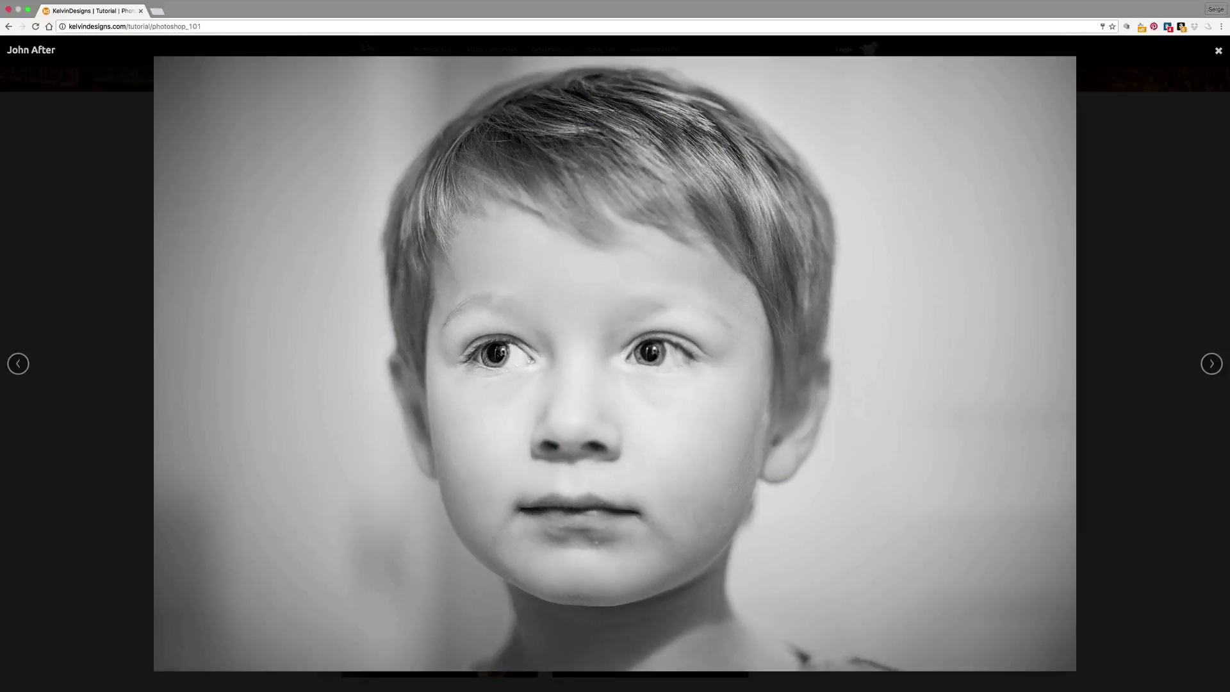
key("Right")
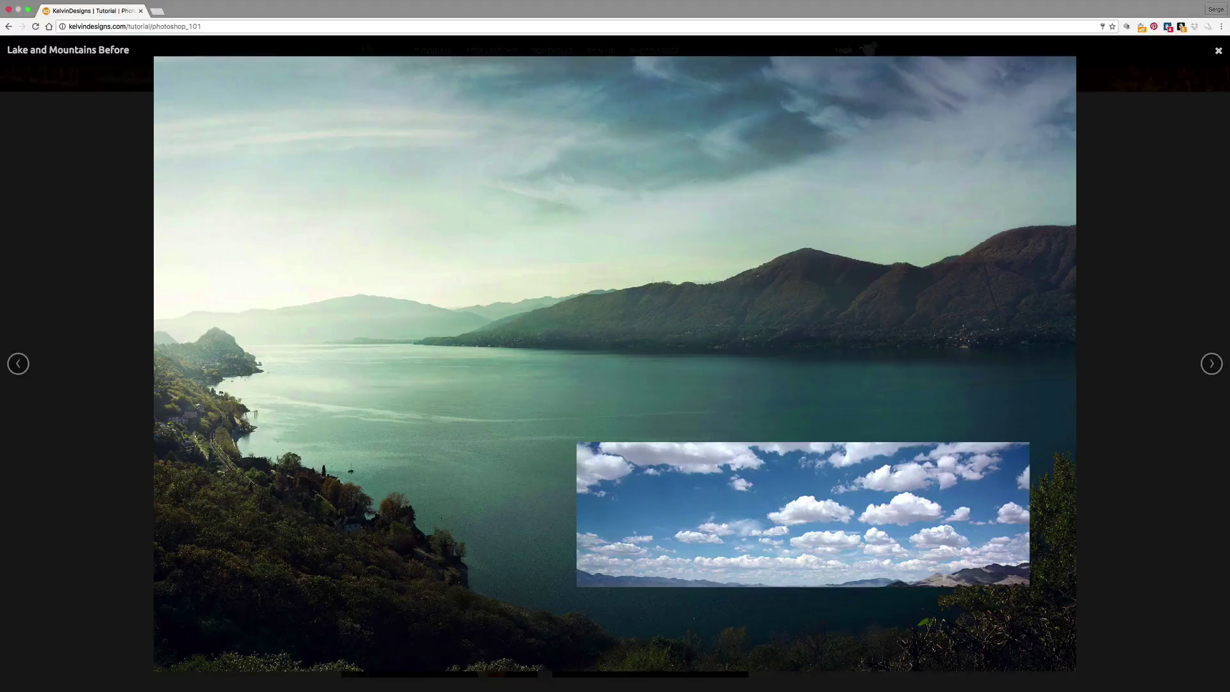
Step: View Lake and Mountains After and the Mountains and Water pair, ending on Mont Saint Michel After
key("Right")
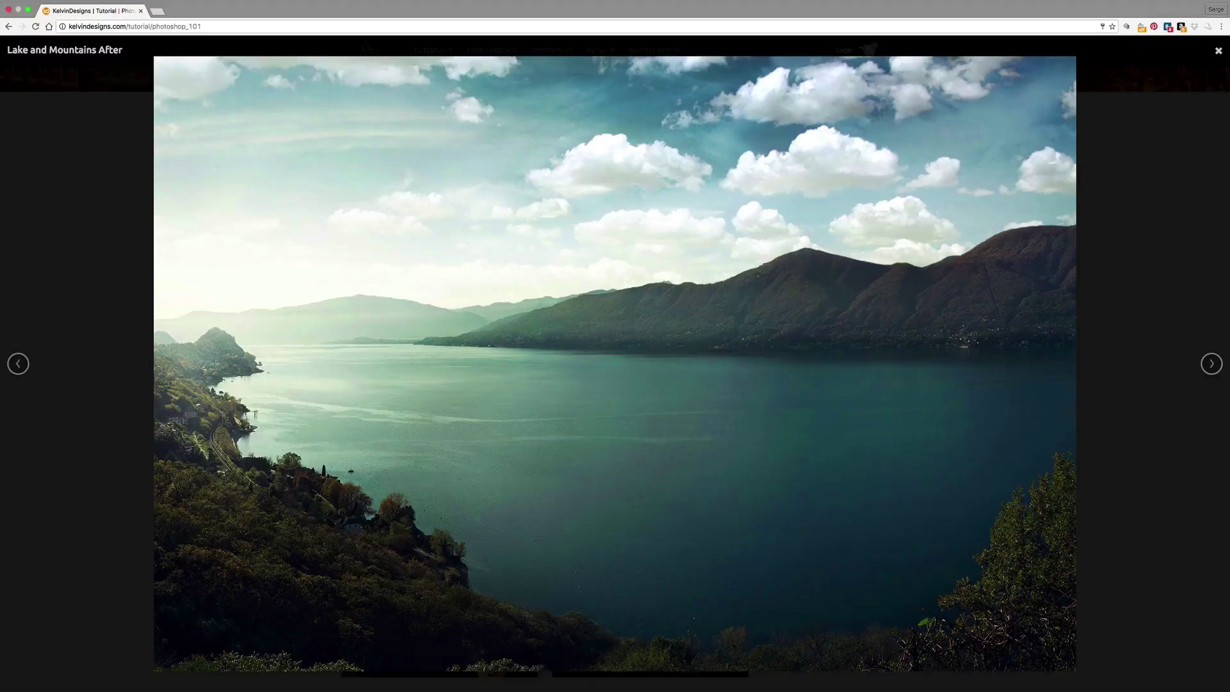
key("Right")
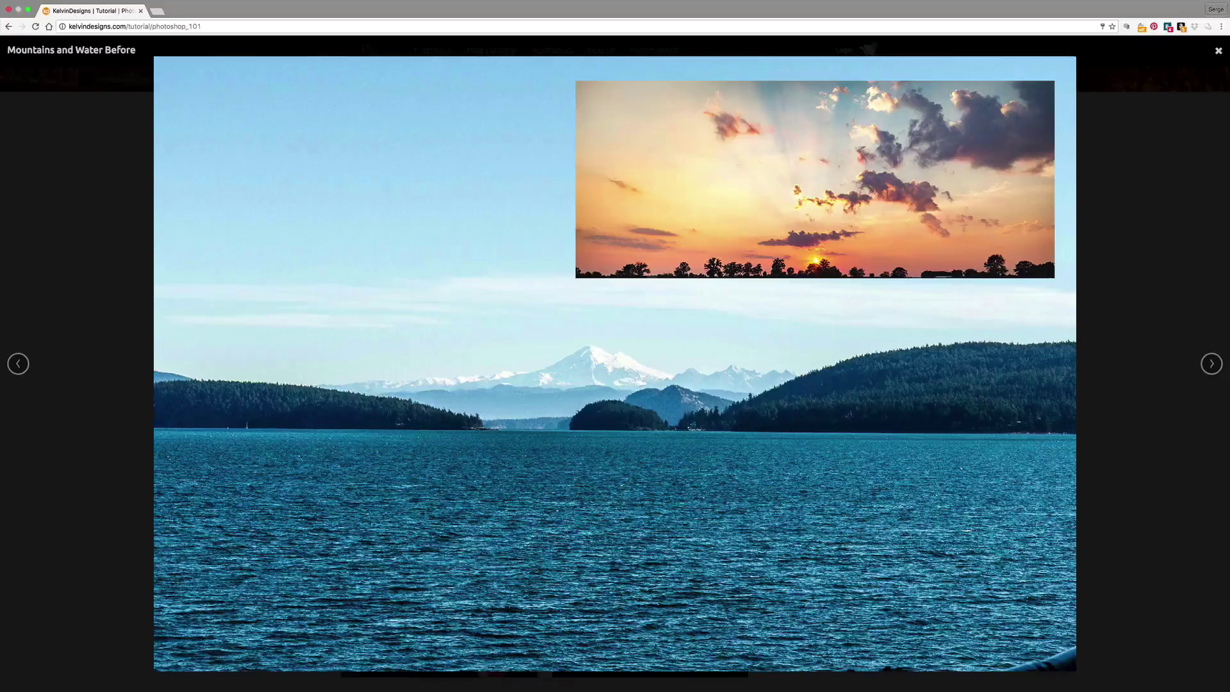
key("Right")
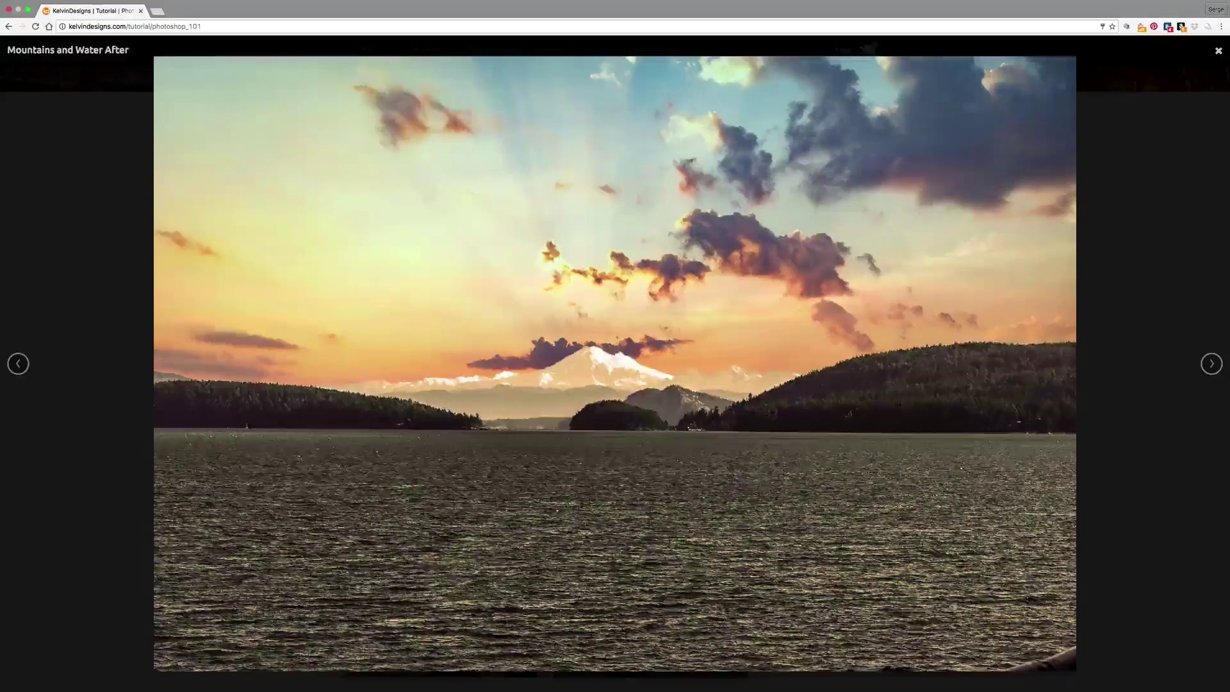
key("Right")
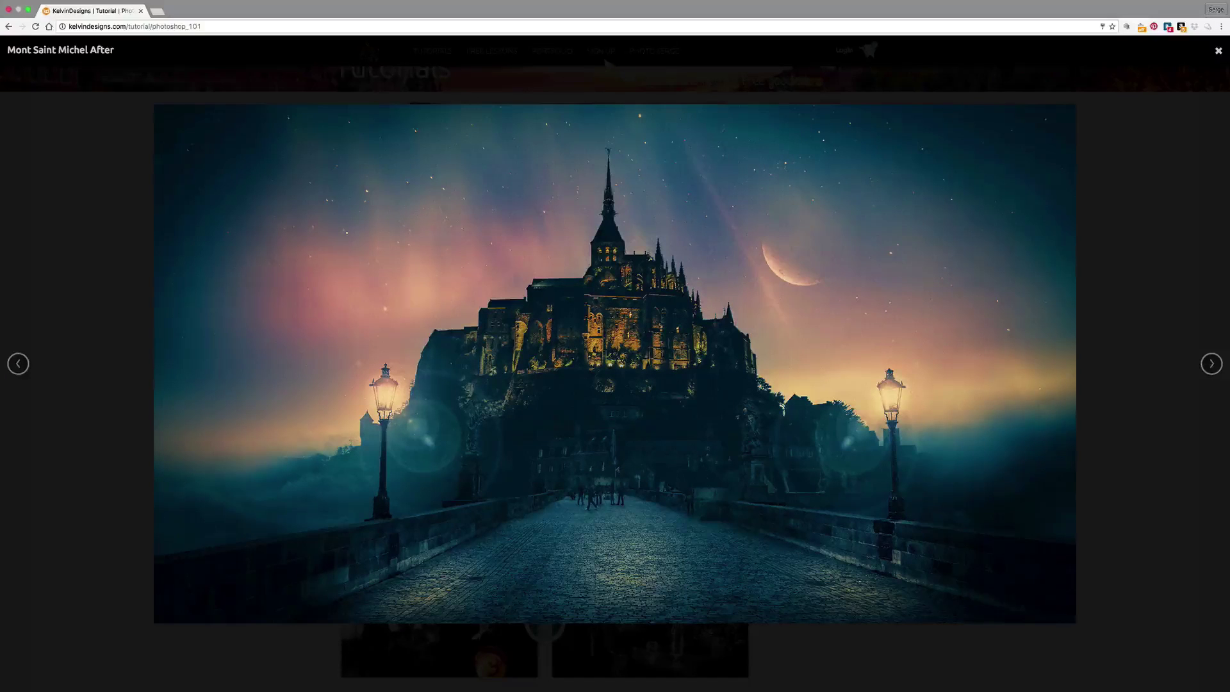